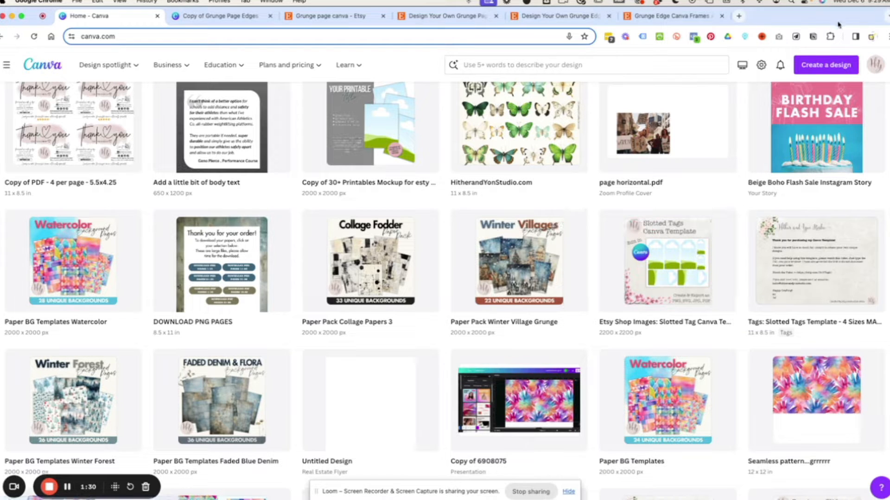
- Create a new custom-size design measuring 11 × 8.5 inches
left_click(824, 71)
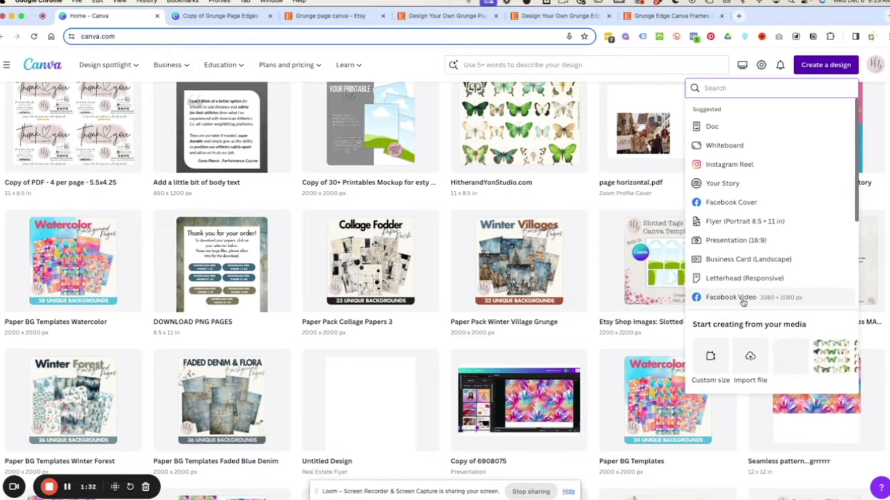
left_click(708, 358)
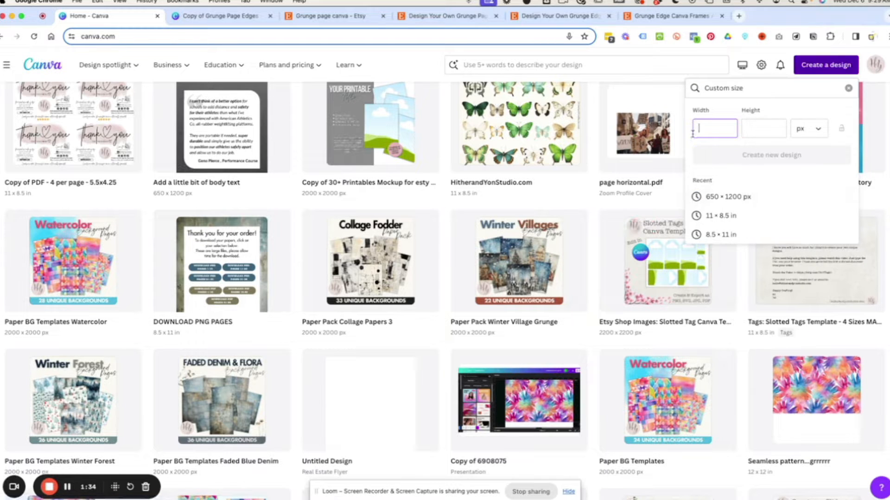
type("11")
left_click(808, 131)
left_click(782, 174)
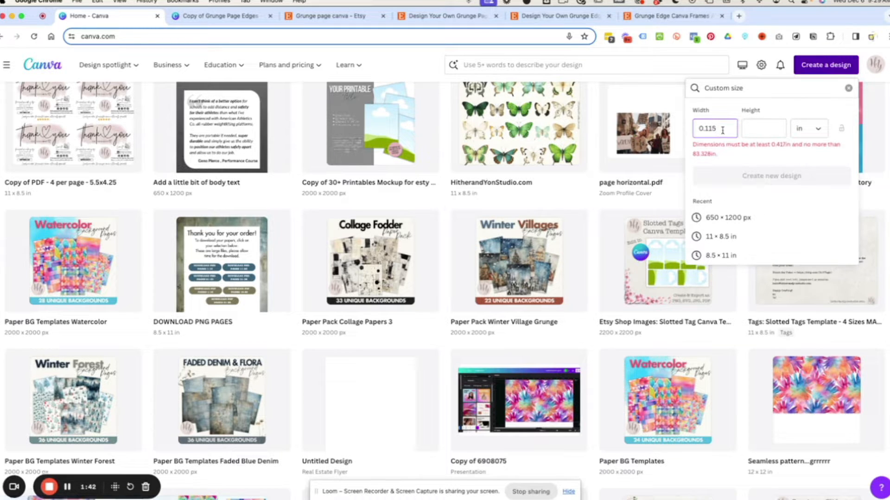
left_click_drag(722, 130, 687, 129)
type("11")
left_click(759, 133)
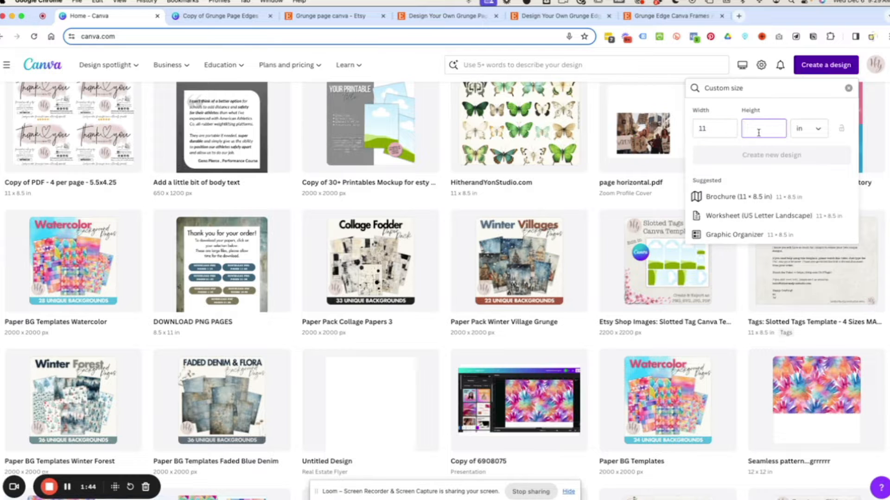
type("8.5")
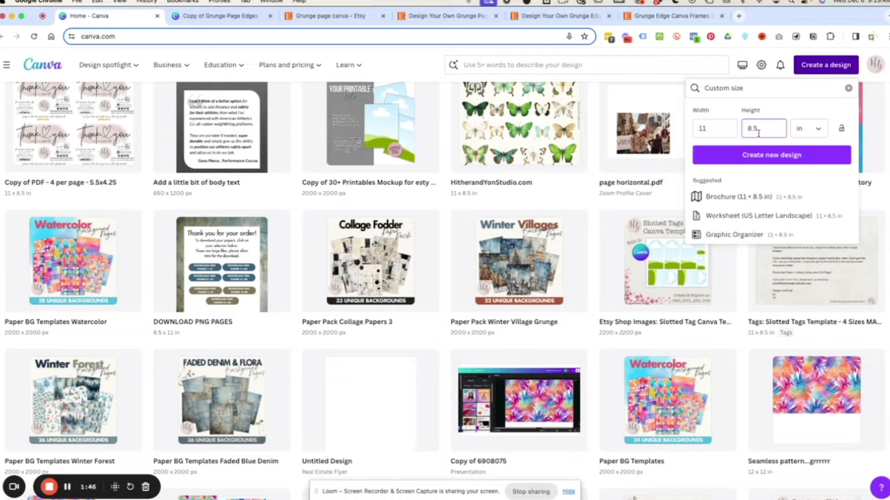
left_click(772, 158)
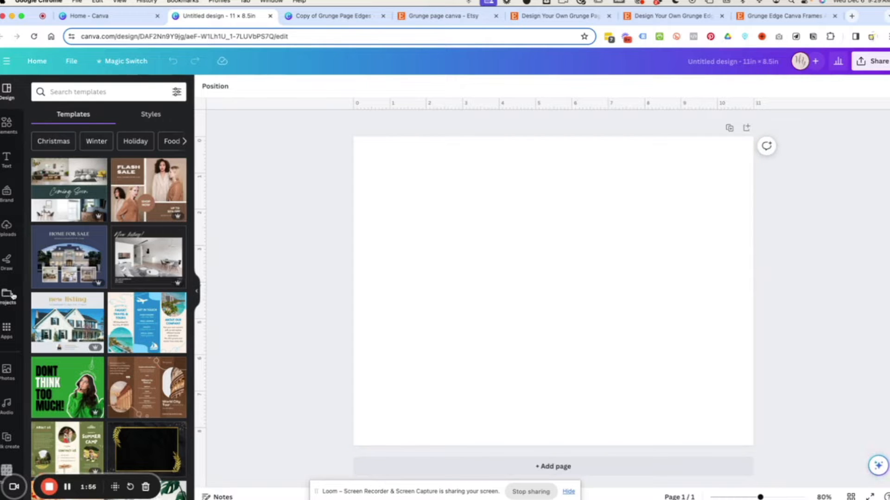
- Place the uploaded collage paper with the black dotted vertical strip on the blank page
left_click(8, 229)
scroll(144, 263, "down", 10)
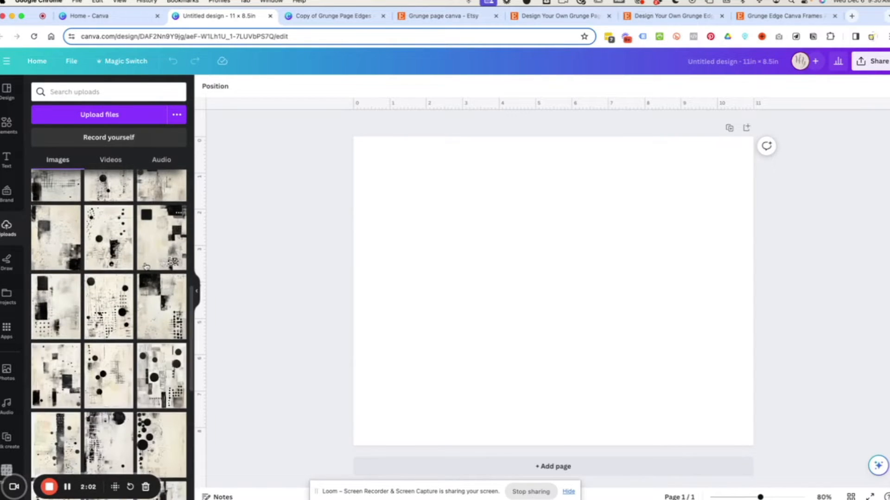
scroll(162, 315, "down", 2)
scroll(162, 315, "down", 5)
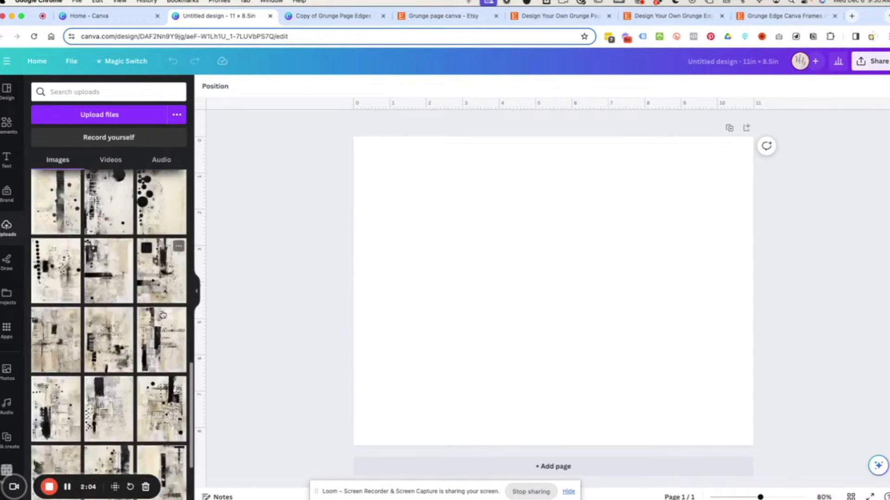
scroll(162, 314, "down", 1)
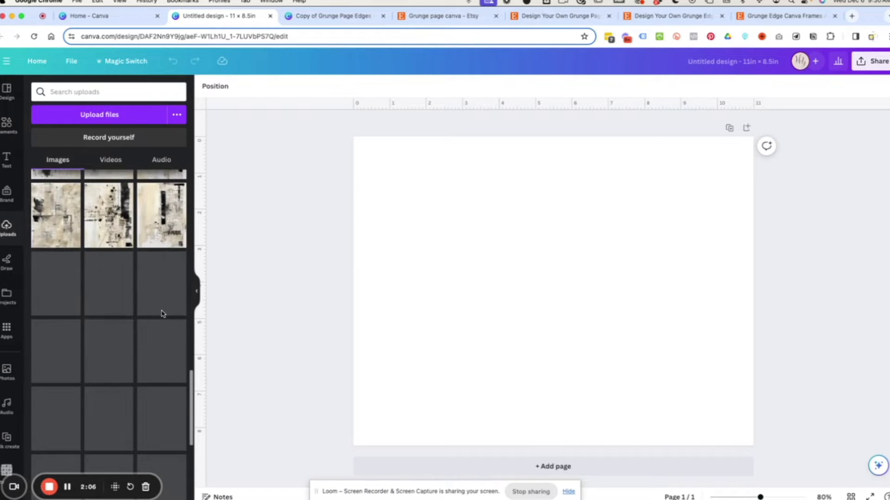
scroll(162, 315, "up", 5)
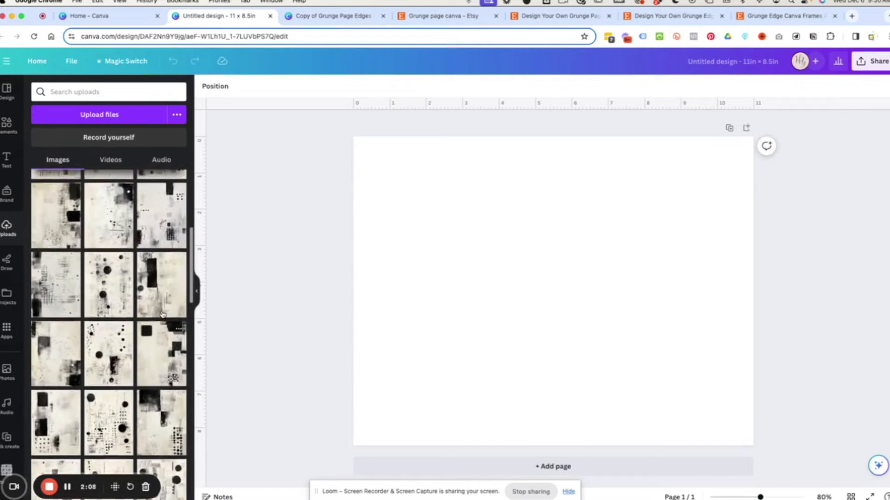
scroll(162, 315, "up", 5)
scroll(162, 315, "down", 10)
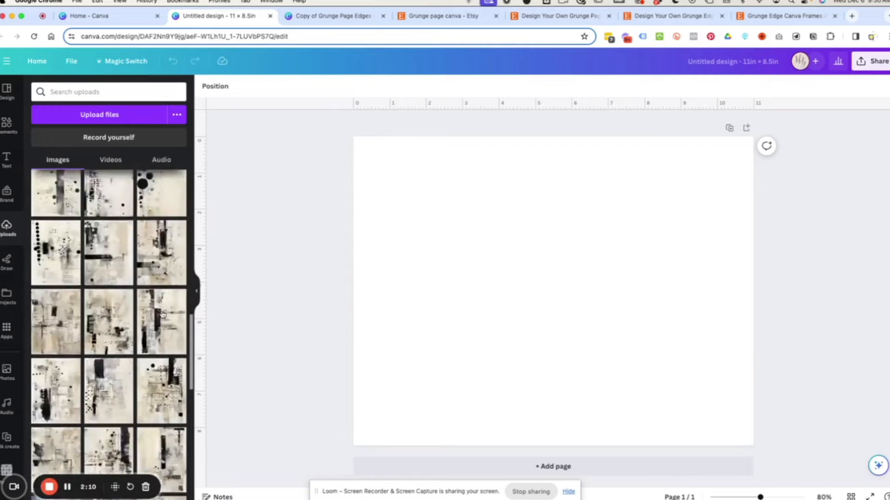
scroll(162, 315, "down", 8)
scroll(162, 314, "up", 5)
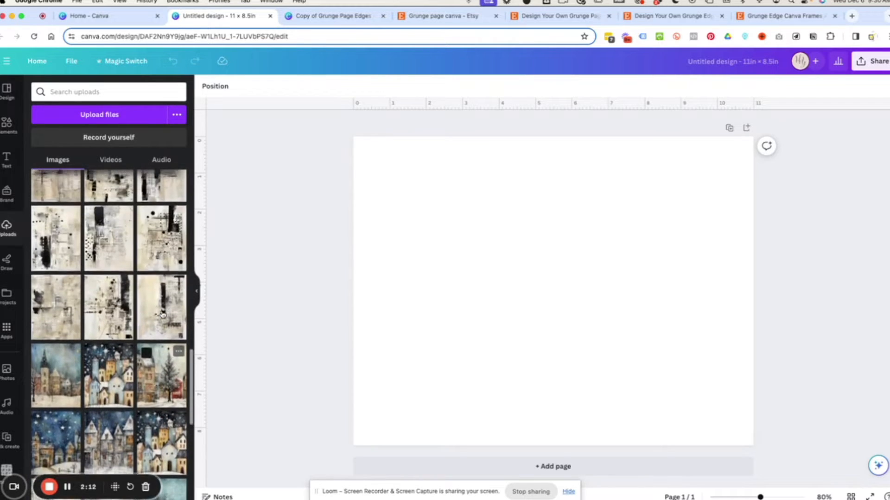
scroll(162, 315, "up", 6)
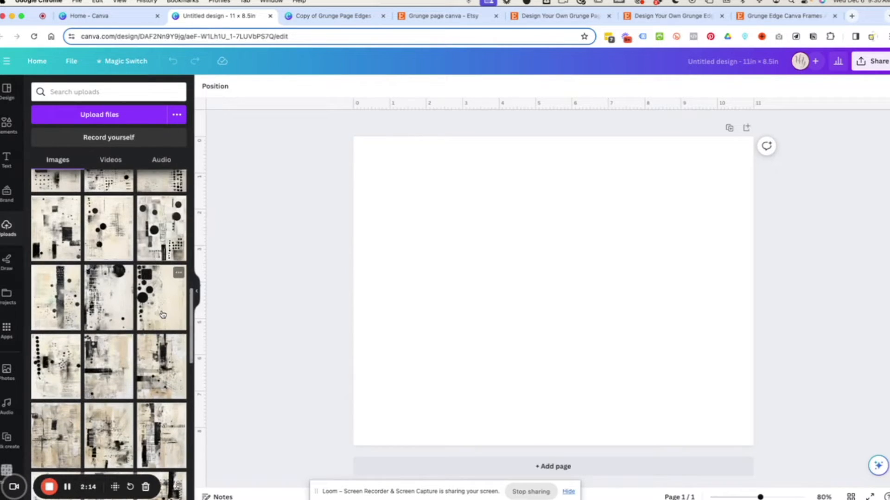
left_click_drag(46, 290, 516, 288)
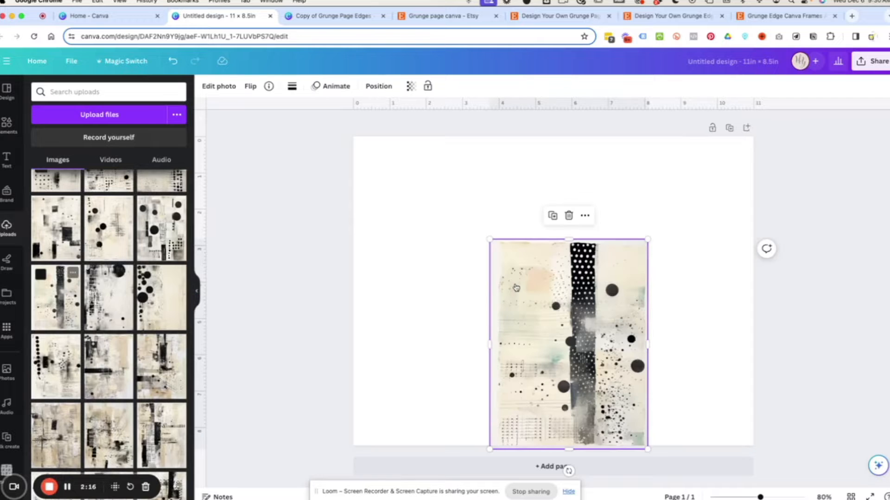
- Enlarge the collage paper and rotate it 90° so its dotted strip runs horizontally and it covers the whole page
left_click_drag(490, 240, 279, 173)
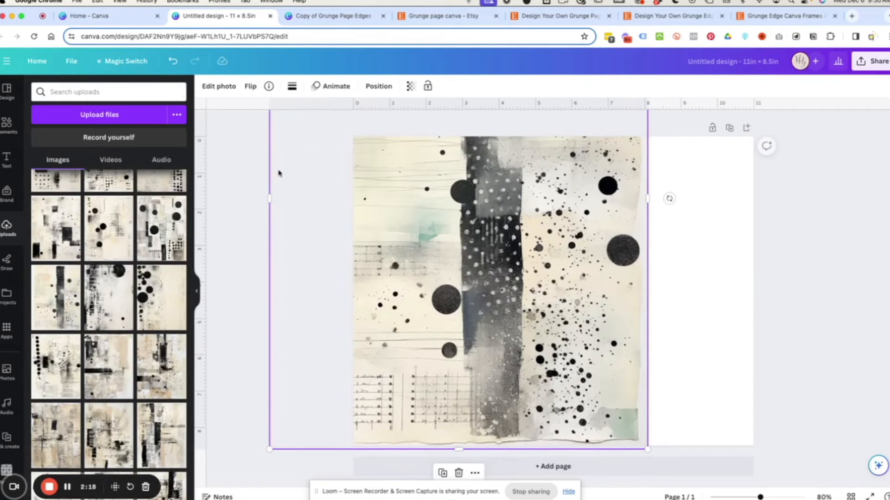
left_click_drag(647, 449, 792, 469)
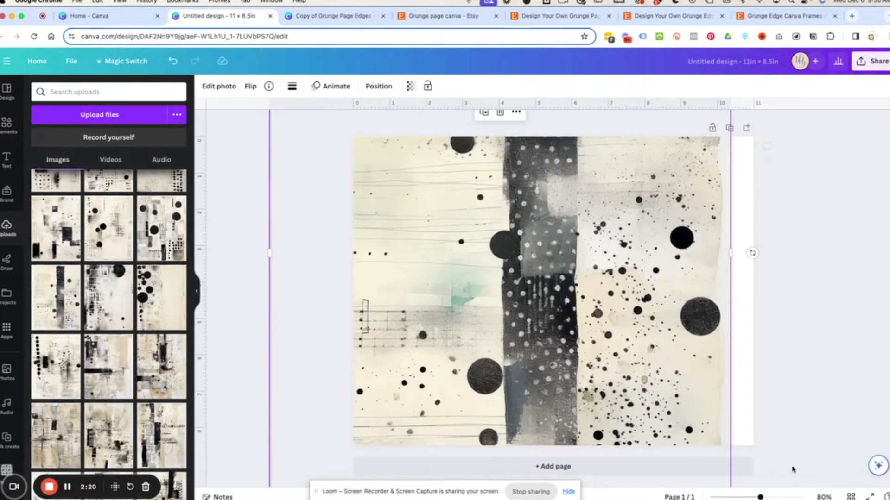
scroll(591, 378, "down", 4)
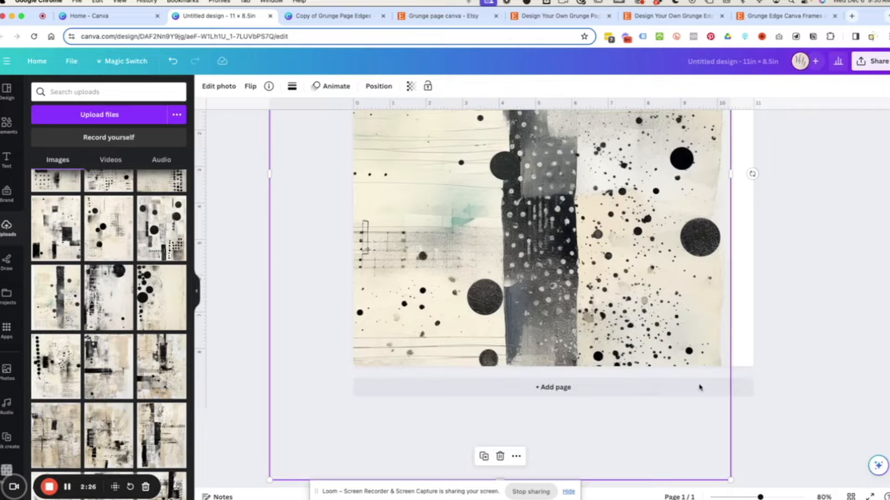
left_click_drag(752, 174, 500, 397)
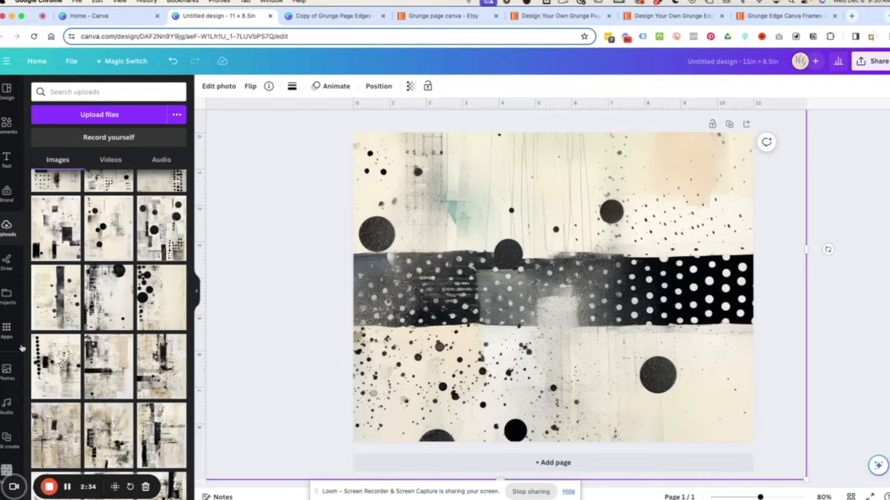
- Search the elements for "vintage paper" and lock the collage background in place
left_click(6, 124)
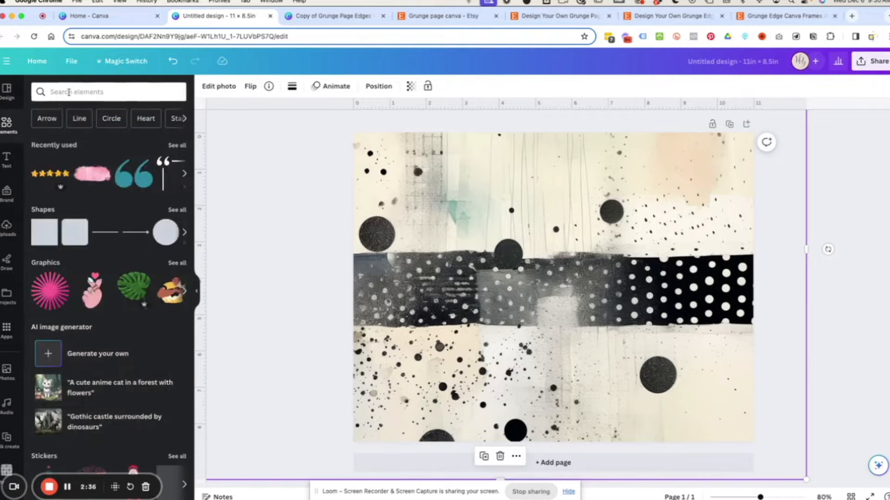
type("vin")
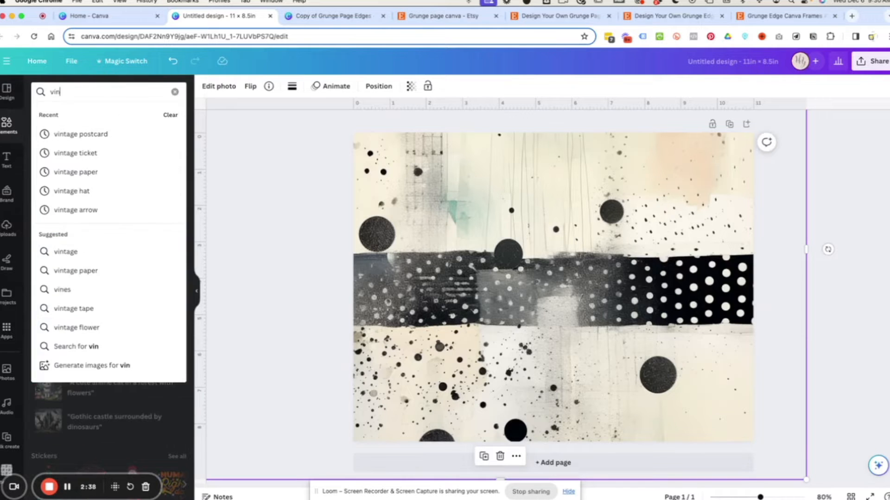
type("tage paper")
key("Return")
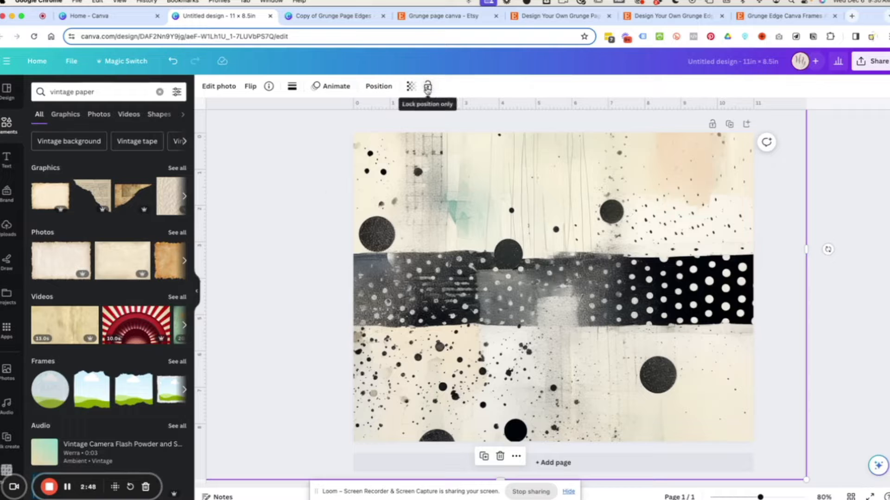
left_click(427, 87)
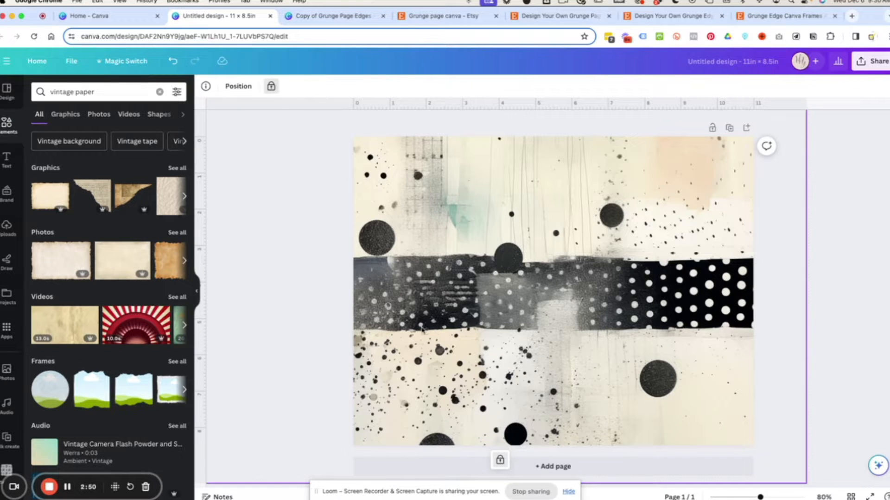
- Add the light cream vintage paper photo and enlarge it to cover the entire page, with its rough edges outside the page
left_click_drag(60, 261, 353, 163)
mouse_move(513, 250)
left_mouse_down()
mouse_move(505, 232)
mouse_move(508, 240)
left_mouse_up()
left_click_drag(780, 154, 889, 80)
left_click_drag(657, 284, 606, 318)
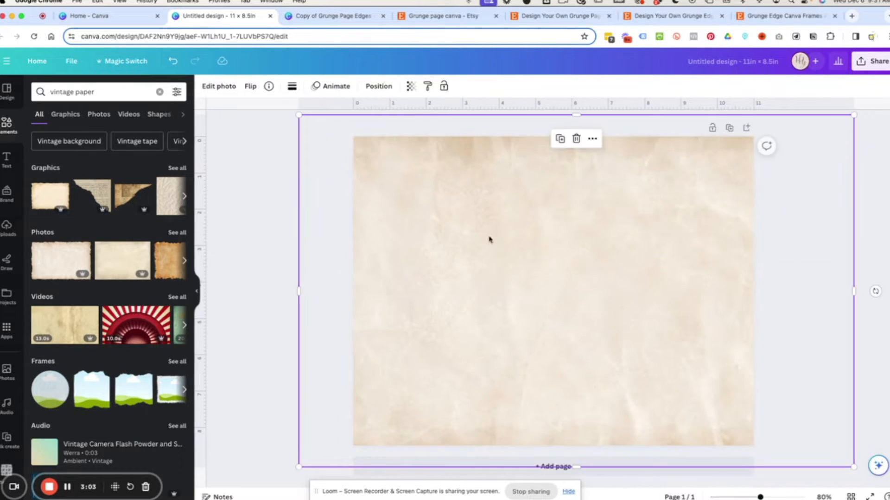
- Set the cream paper overlay's transparency to 85 and lock the overlay
left_click(410, 89)
left_click_drag(408, 124, 398, 129)
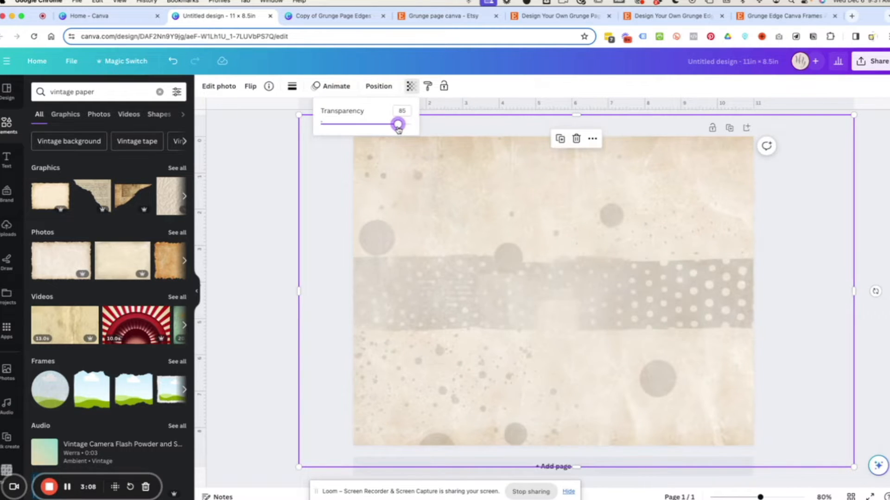
left_click(814, 321)
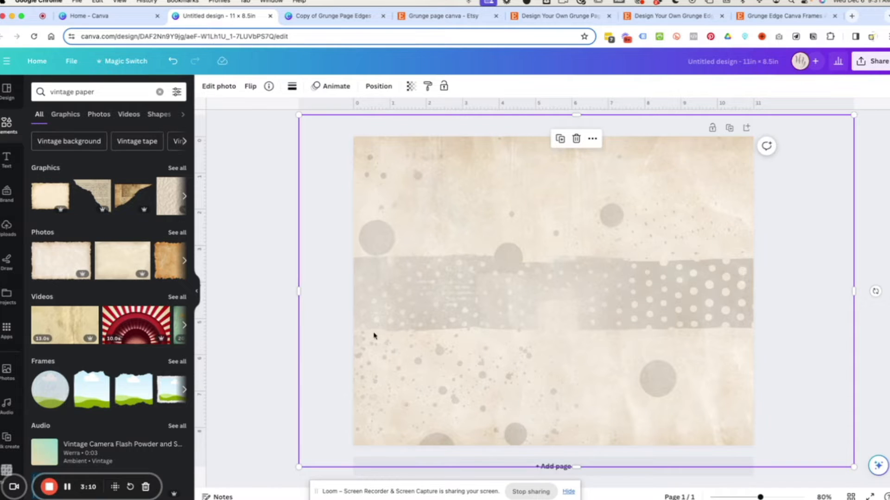
left_click(443, 87)
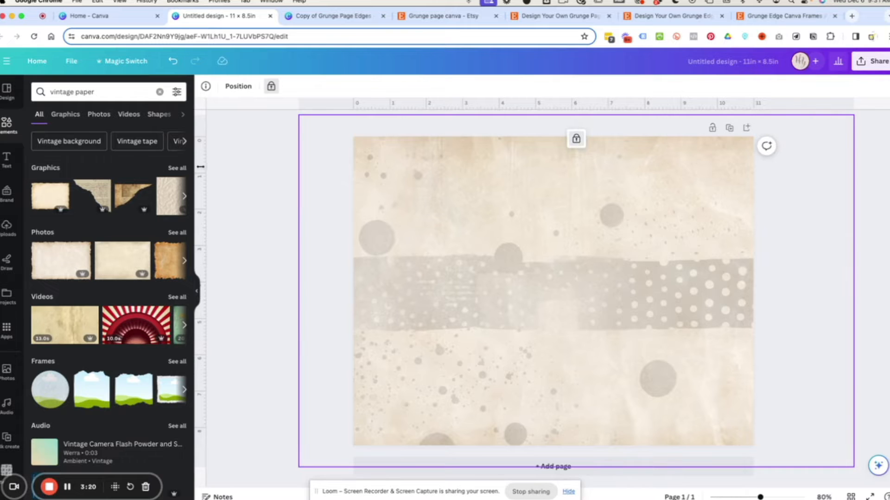
- Place a vertical ruler guide at the page's horizontal centre, at 5.5 inches
left_click_drag(202, 167, 554, 135)
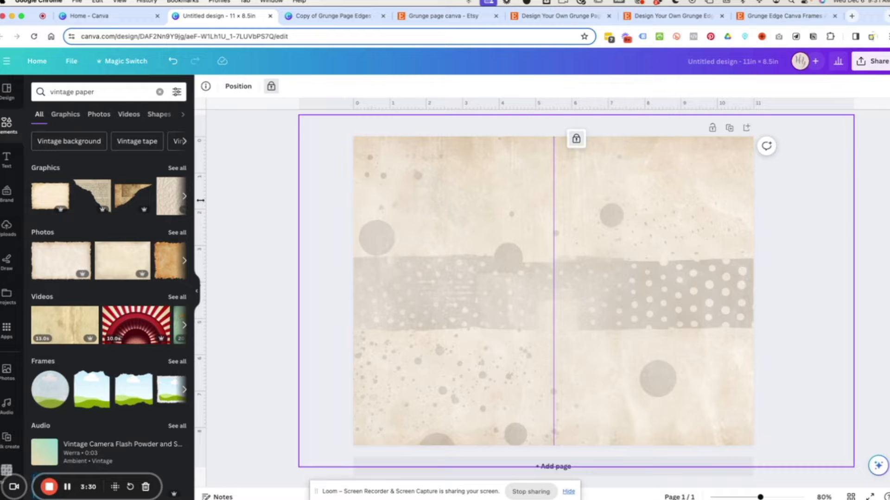
mouse_move(200, 200)
left_mouse_down()
mouse_move(397, 201)
mouse_move(191, 205)
left_mouse_up()
- Add another copy of the light cream vintage paper photo and rotate it 90° into portrait orientation over the page's left half
left_click(51, 263)
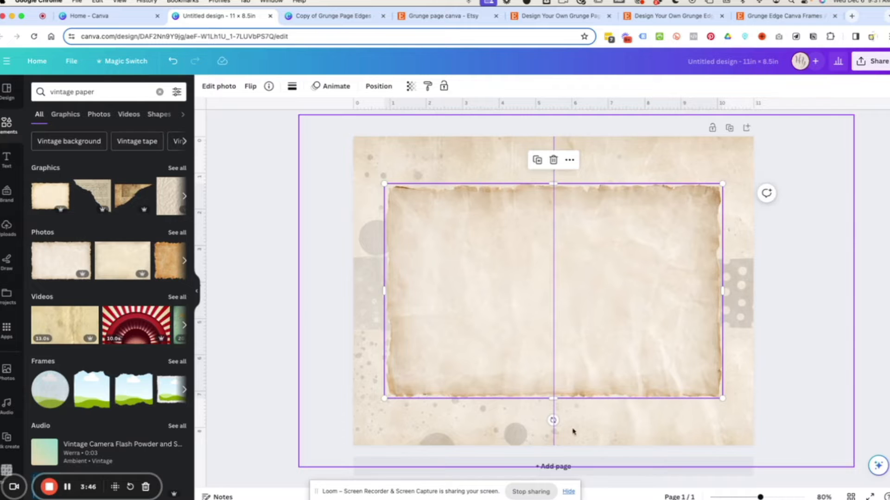
left_click_drag(551, 420, 554, 373)
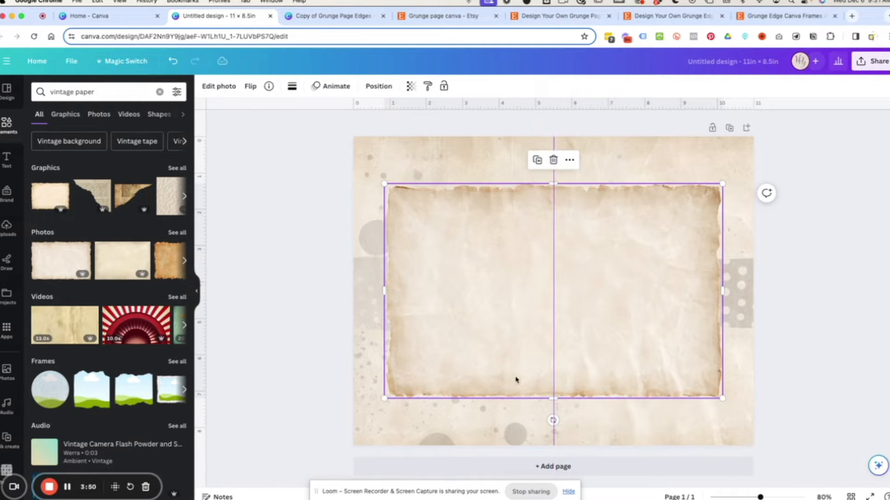
left_click_drag(457, 373, 422, 339)
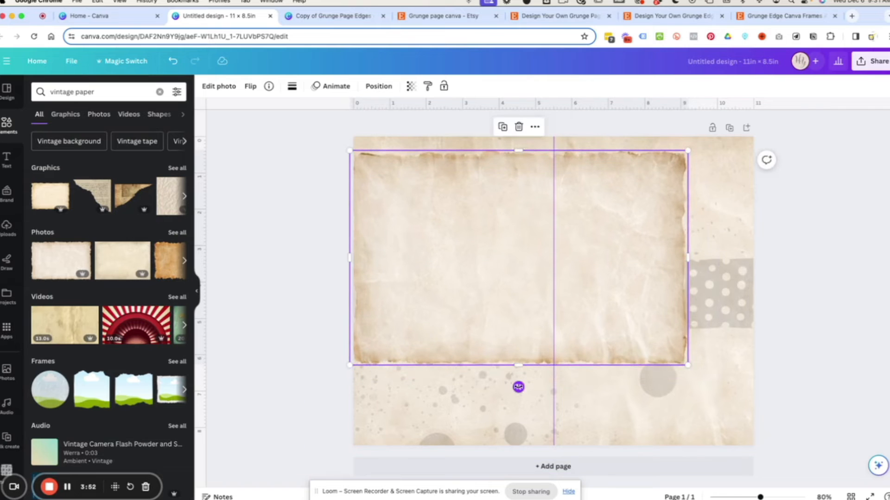
left_click_drag(518, 386, 398, 277)
left_click_drag(399, 253, 421, 271)
left_click_drag(475, 313, 431, 322)
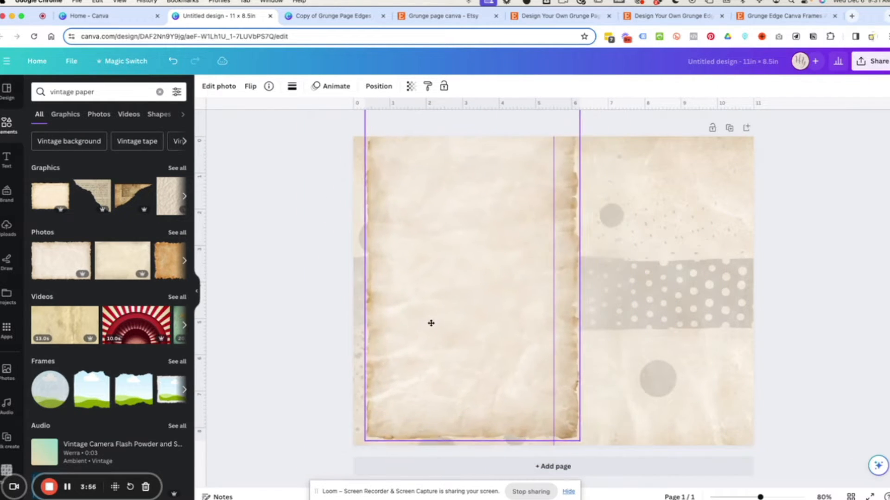
- Resize and position the portrait cream paper to fit inside the page's left half, leaving a narrow margin before the centre guide
left_click_drag(576, 437, 536, 373)
left_click_drag(496, 341, 493, 371)
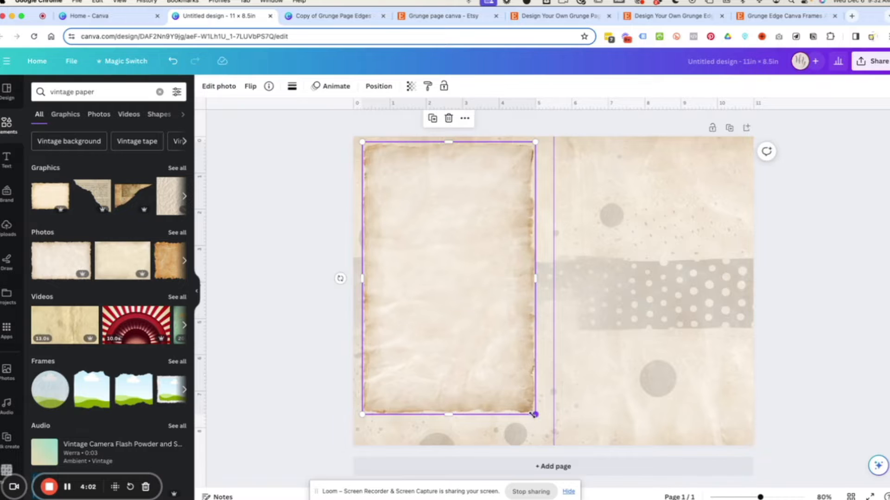
left_click_drag(535, 415, 548, 434)
left_click_drag(507, 403, 508, 406)
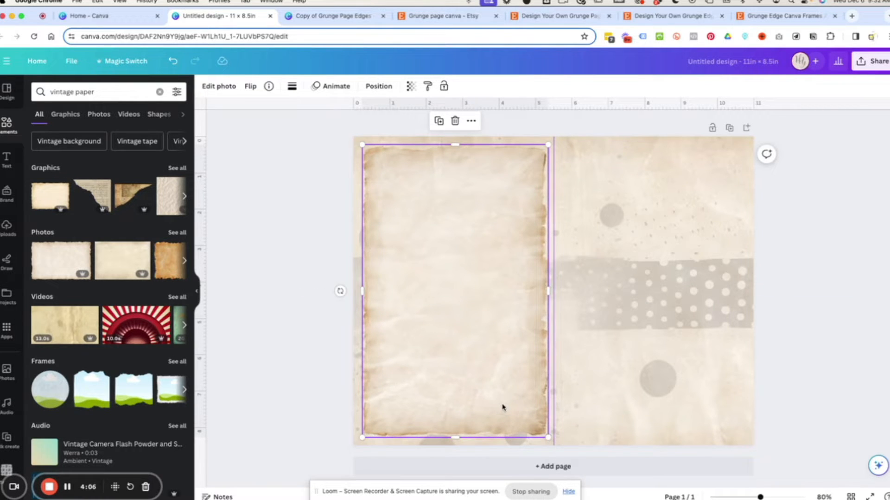
- Add the orange-brown torn-edge vintage paper photo, rotate it to portrait and scale it down over the page's left half
left_click(169, 270)
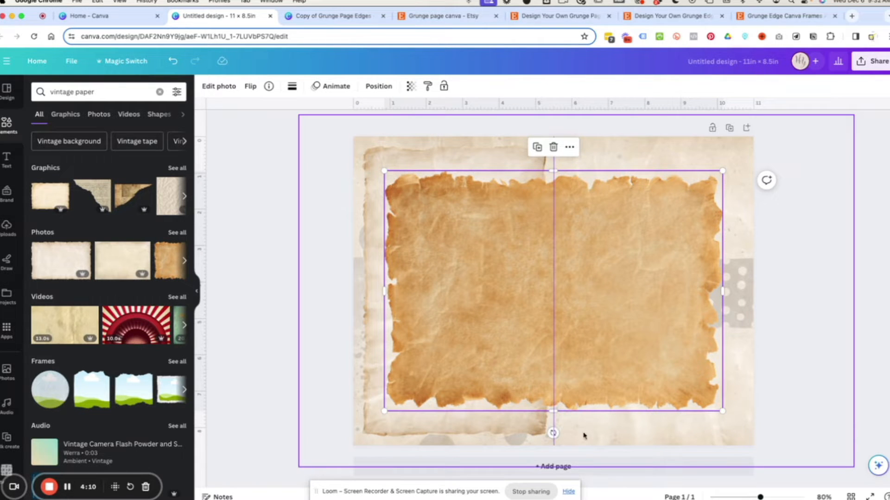
left_click_drag(551, 433, 410, 286)
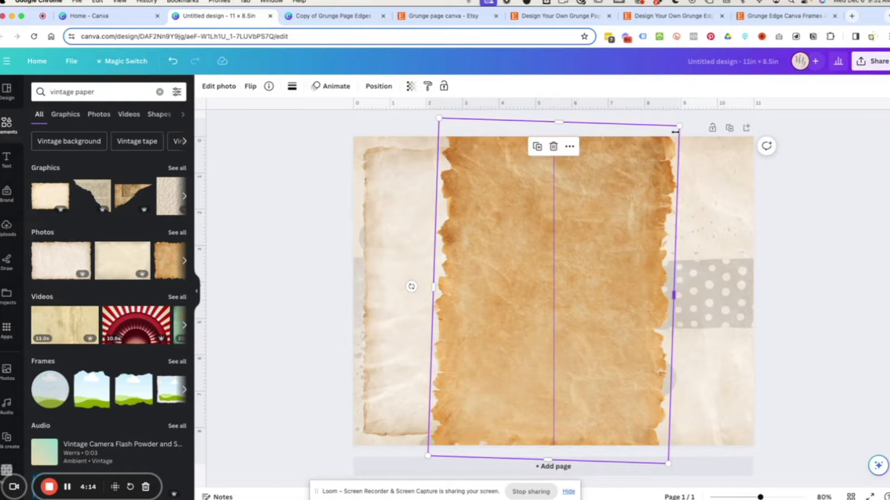
left_click_drag(675, 132, 649, 169)
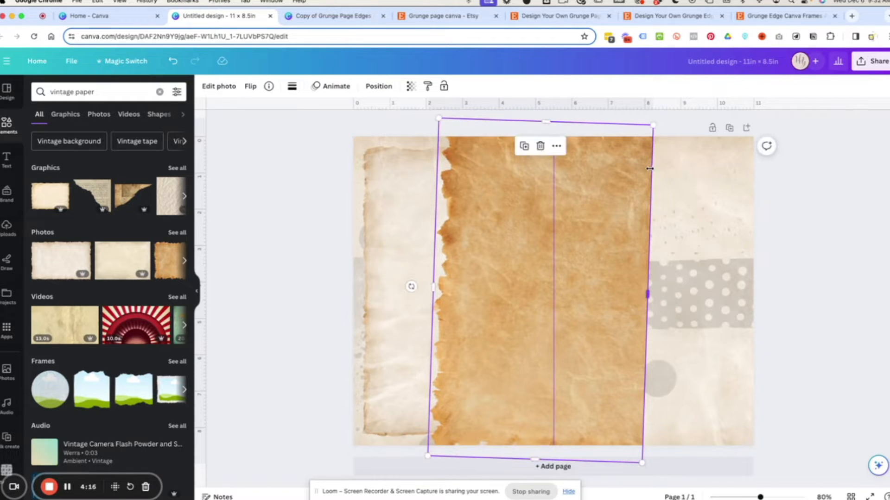
key("super+z")
left_click_drag(680, 126, 648, 168)
left_click_drag(625, 195, 539, 175)
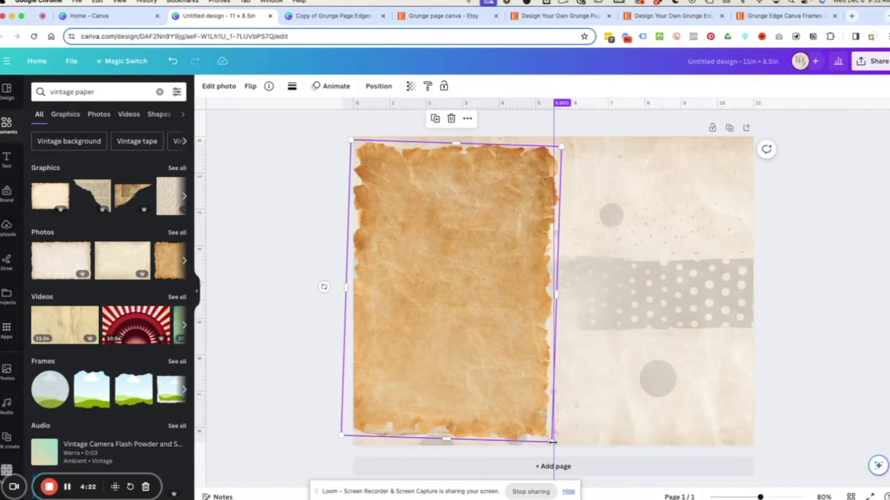
- Shrink the orange-brown paper to sit within the left half's cream paper and tilt it slightly the other way
left_click_drag(553, 423, 32, 397)
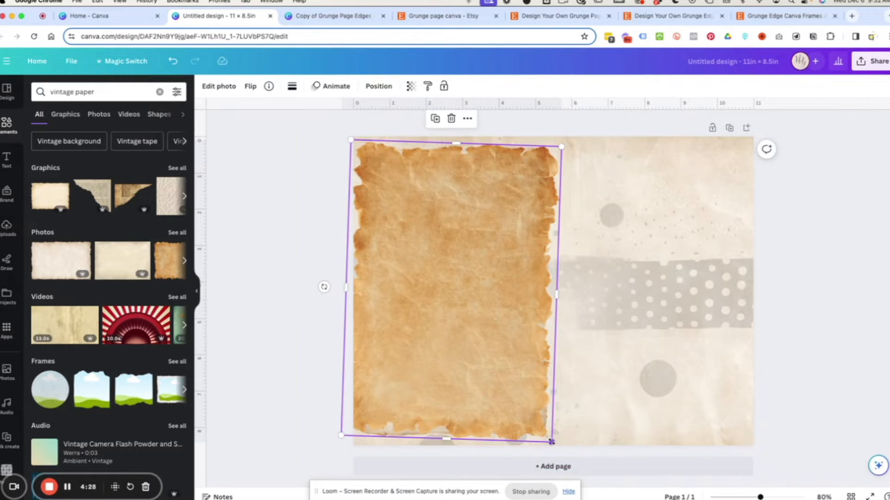
left_click_drag(551, 442, 533, 415)
left_click_drag(487, 394, 496, 404)
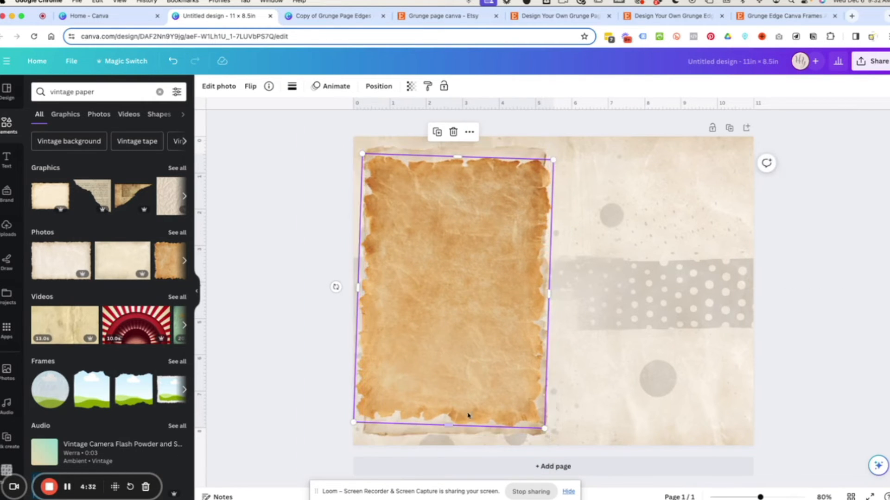
left_click_drag(336, 287, 335, 294)
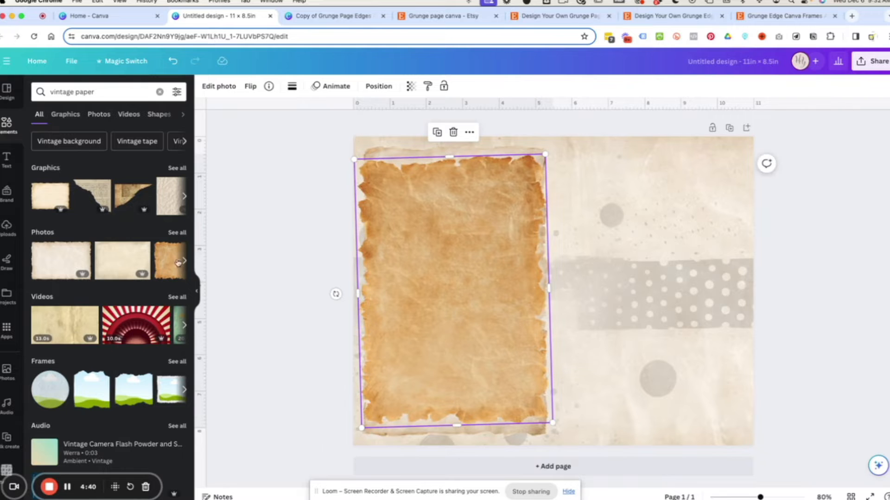
- Try the grey-brown ragged-edge paper from the full vintage paper photo results, and delete it along with the orange-brown paper
left_click(175, 232)
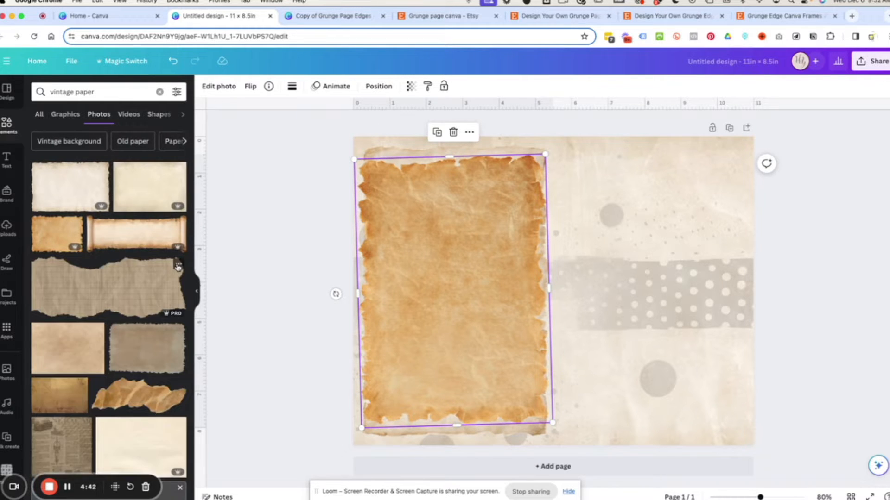
scroll(177, 267, "down", 5)
left_click(159, 225)
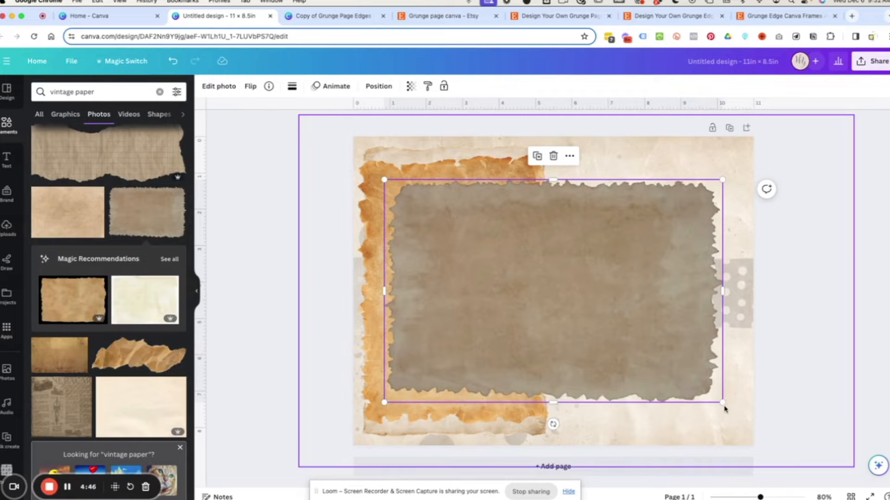
key("Delete")
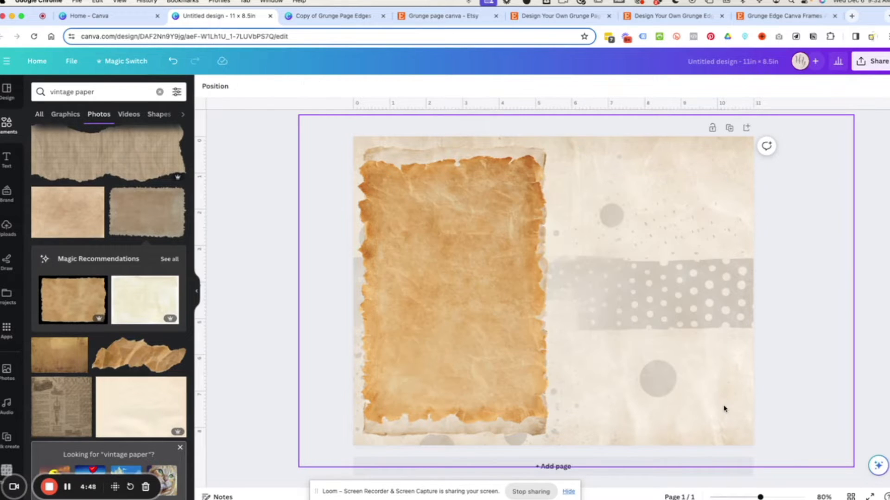
left_click(500, 318)
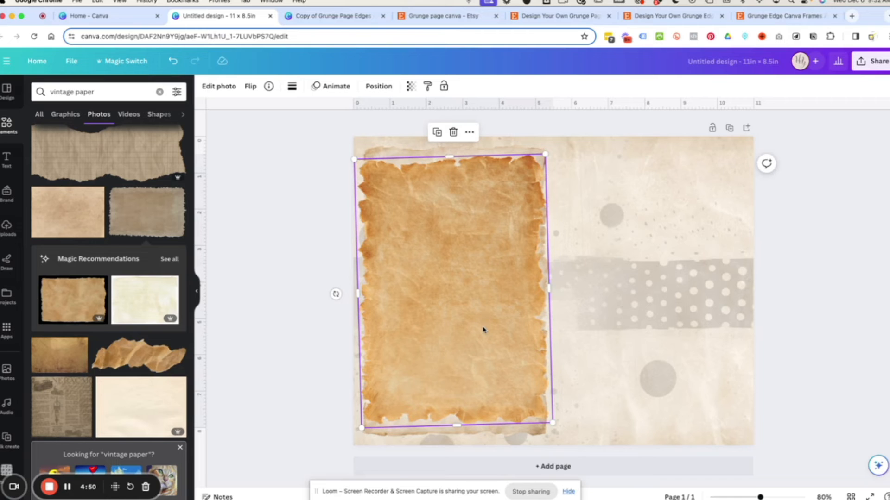
key("Delete")
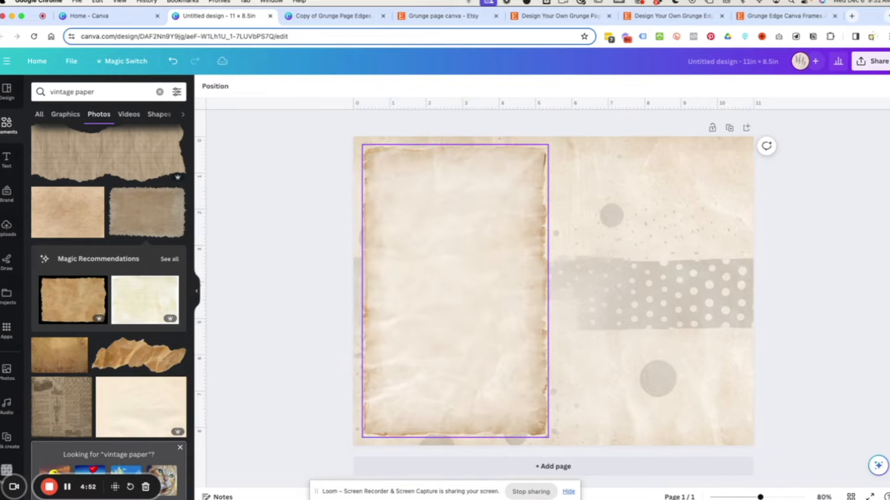
- Find the yellowish parchment with burnt edges among the vintage paper photos, add it and rotate it to about 92°
scroll(114, 193, "up", 3)
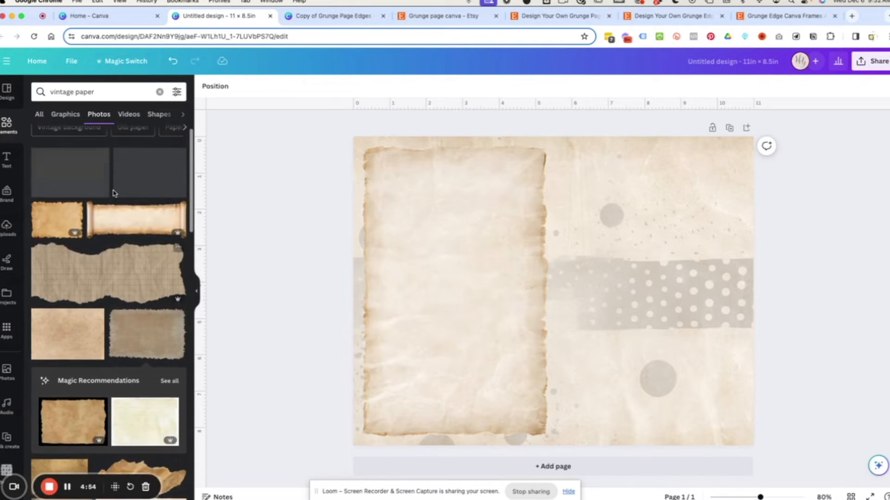
scroll(114, 192, "down", 15)
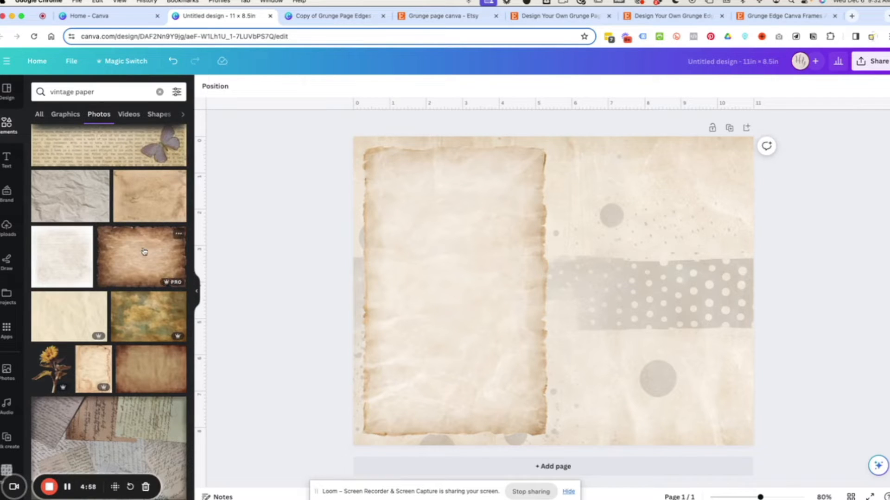
scroll(144, 252, "down", 10)
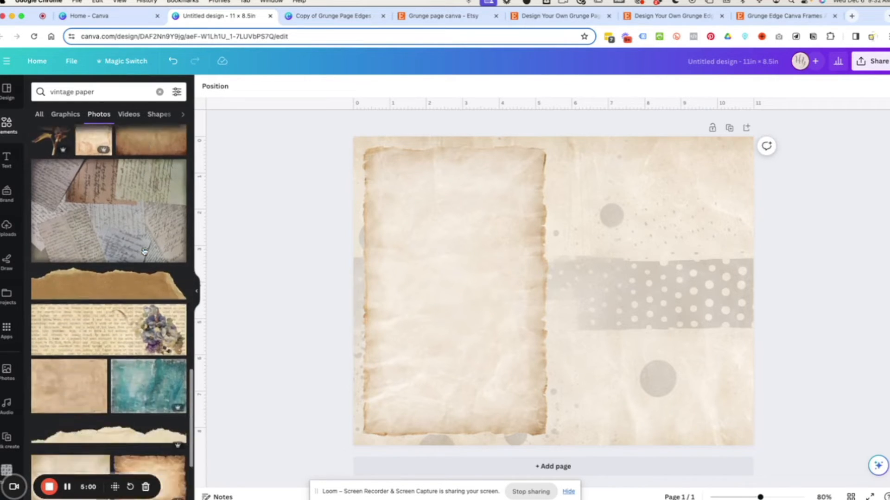
scroll(144, 252, "down", 6)
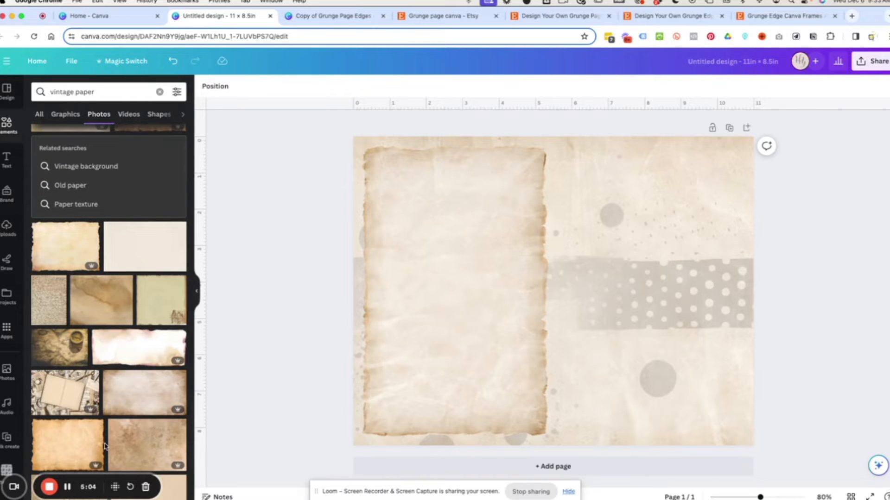
left_click(63, 250)
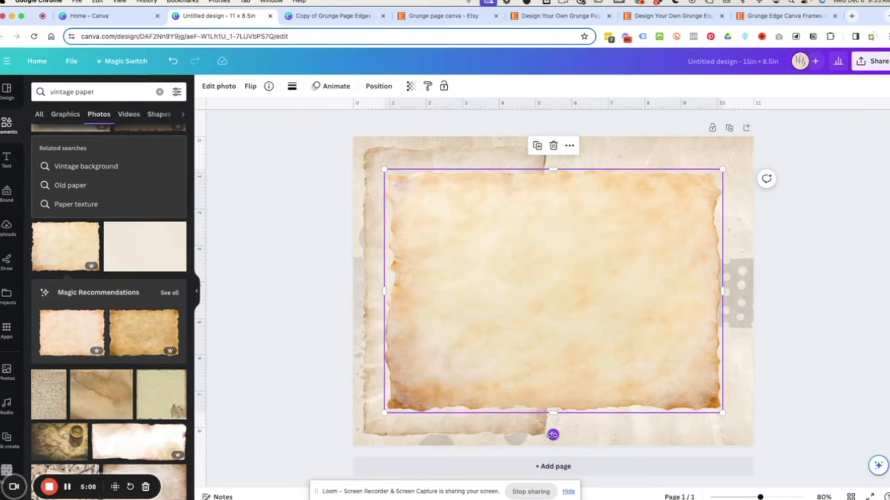
left_click_drag(554, 434, 312, 280)
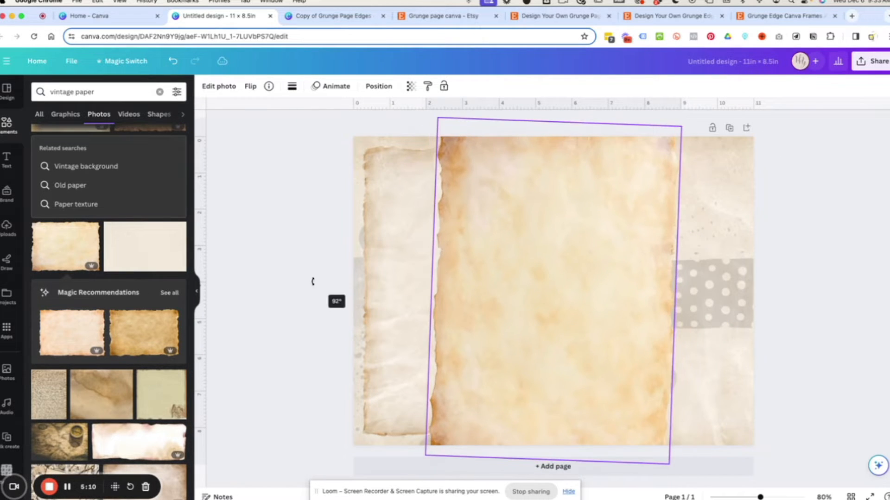
- Resize the yellowish parchment to fit the page's right half and tilt it slightly the other way
left_click_drag(425, 456, 464, 405)
left_click_drag(550, 360, 616, 378)
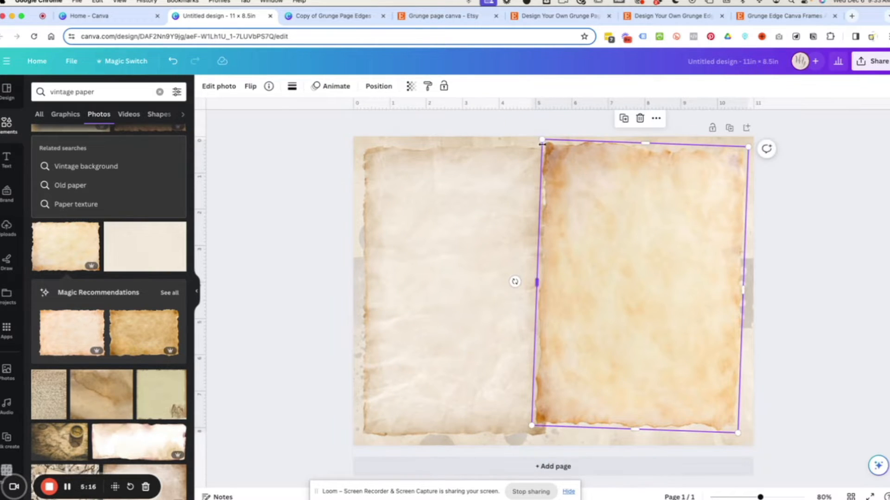
left_click_drag(542, 139, 554, 157)
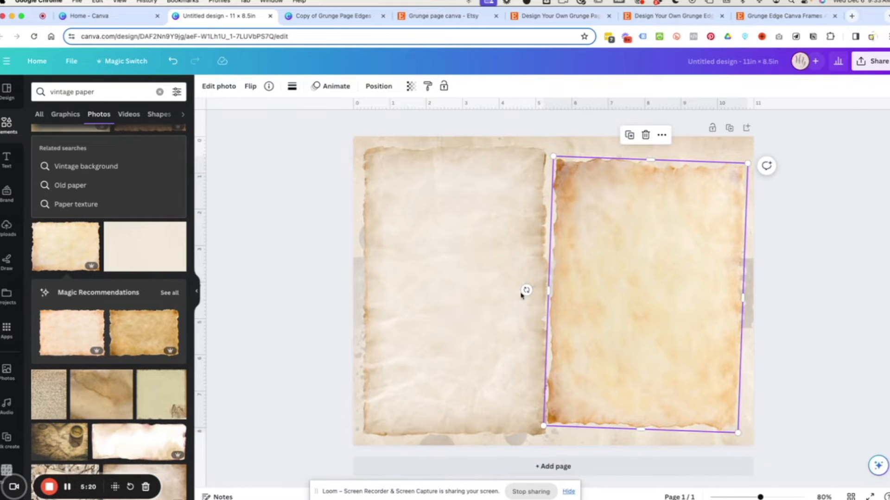
left_click_drag(526, 290, 524, 296)
left_click_drag(671, 289, 680, 274)
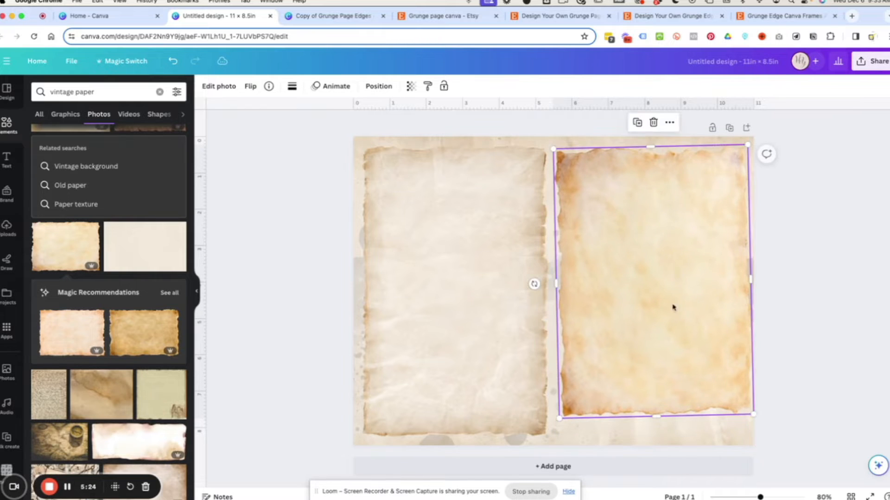
mouse_move(556, 283)
left_mouse_down()
mouse_move(565, 284)
mouse_move(556, 283)
left_mouse_up()
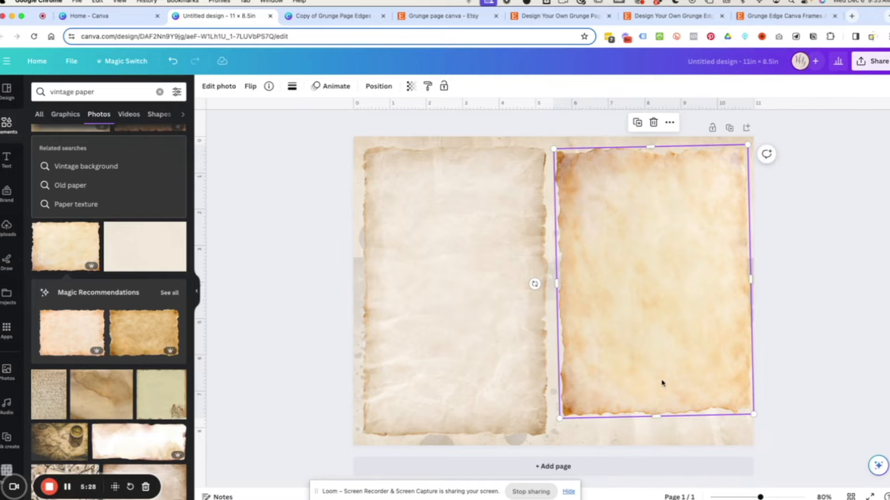
left_click_drag(663, 384, 663, 382)
- Delete the yellowish parchment from the page's right half
left_click(773, 398)
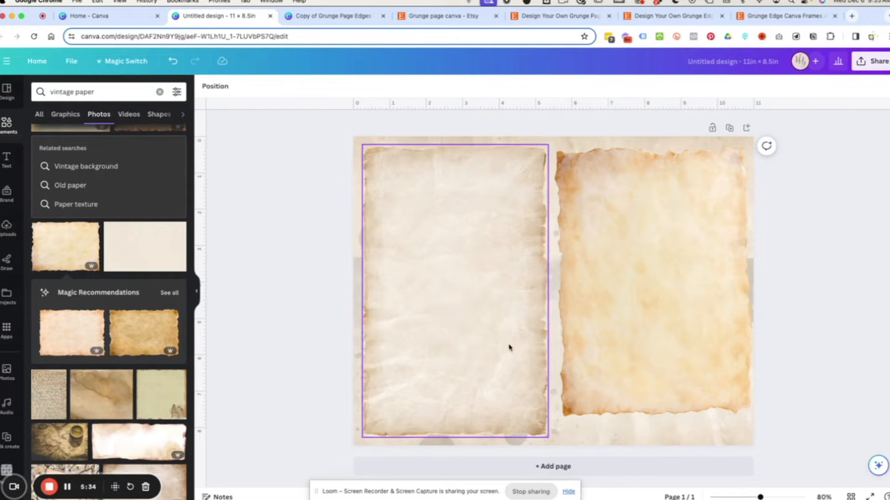
left_click(638, 350)
key("Delete")
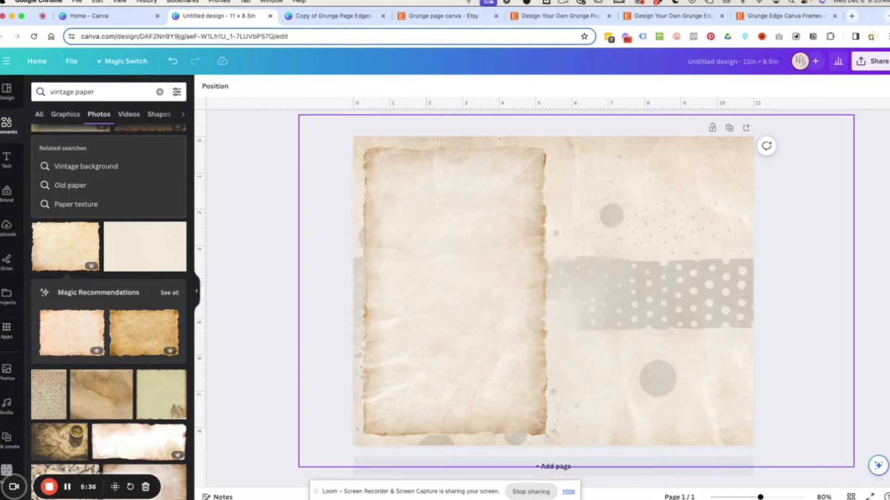
- Duplicate the left half's cream paper and move the copy towards the right half, level with the original
left_click(479, 332)
left_click(437, 121)
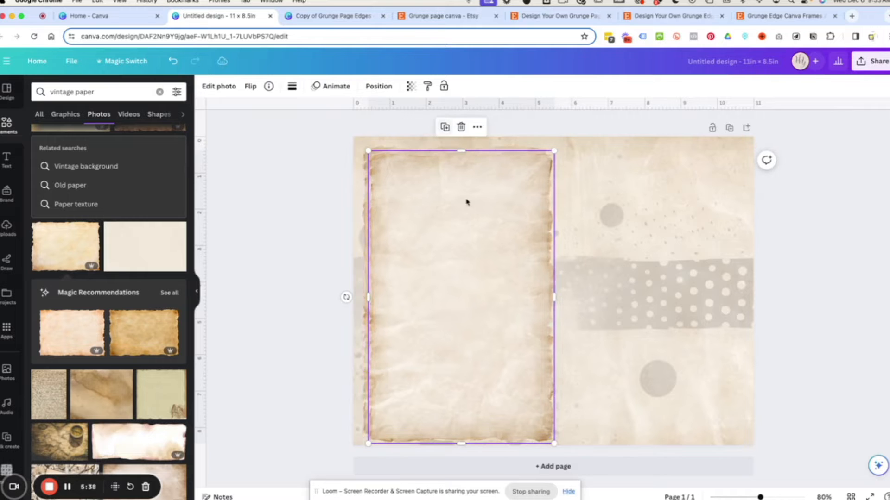
left_click_drag(466, 199, 621, 264)
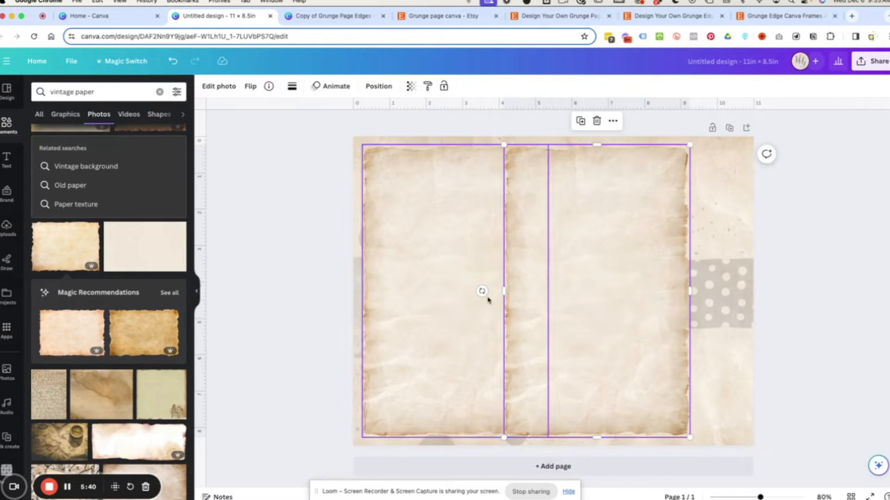
- Turn the copied cream paper upside down and place it straight within the right half, level with the left paper
left_click_drag(480, 291, 721, 291)
left_click_drag(623, 312, 675, 309)
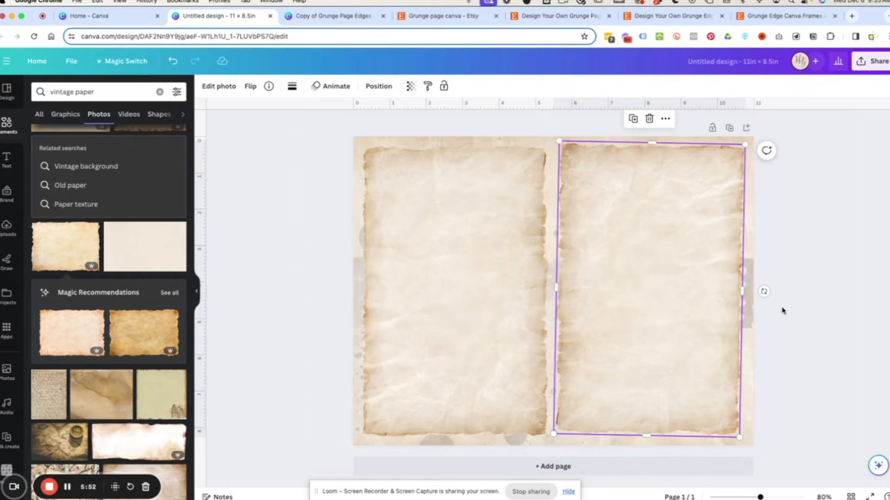
left_click_drag(763, 291, 764, 289)
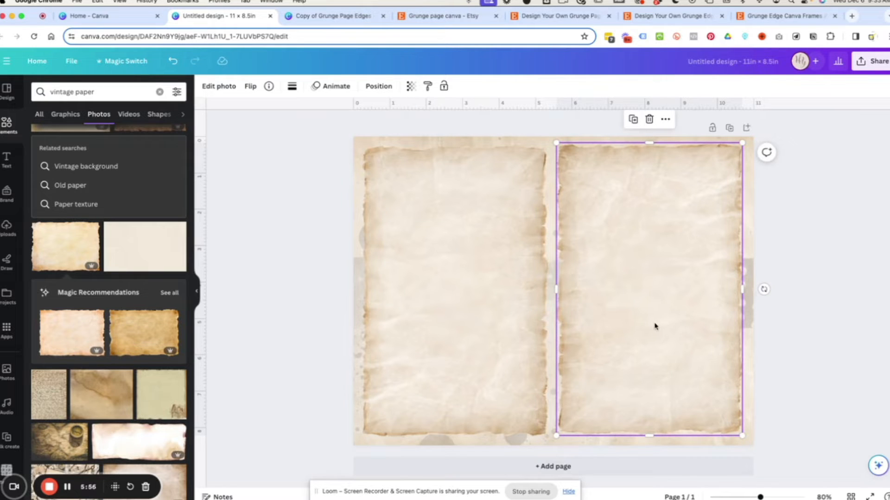
left_click_drag(654, 326, 663, 325)
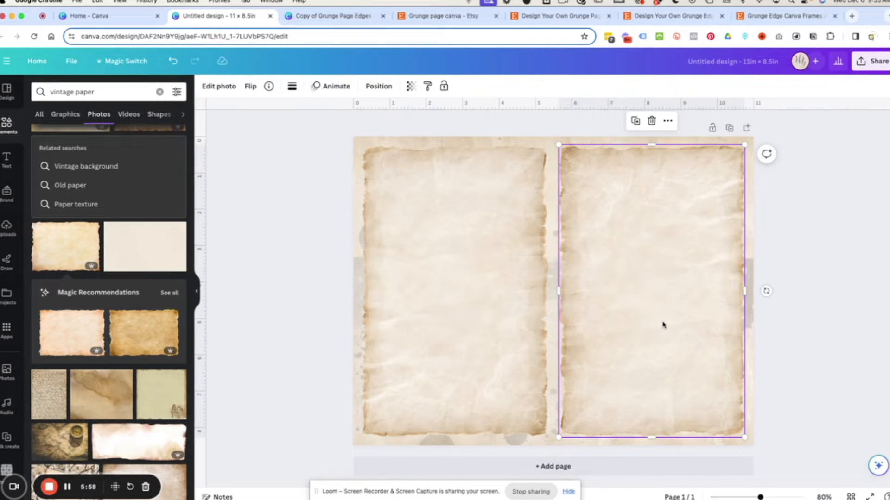
- Fully lock the cream papers on both halves of the page
left_click(443, 86)
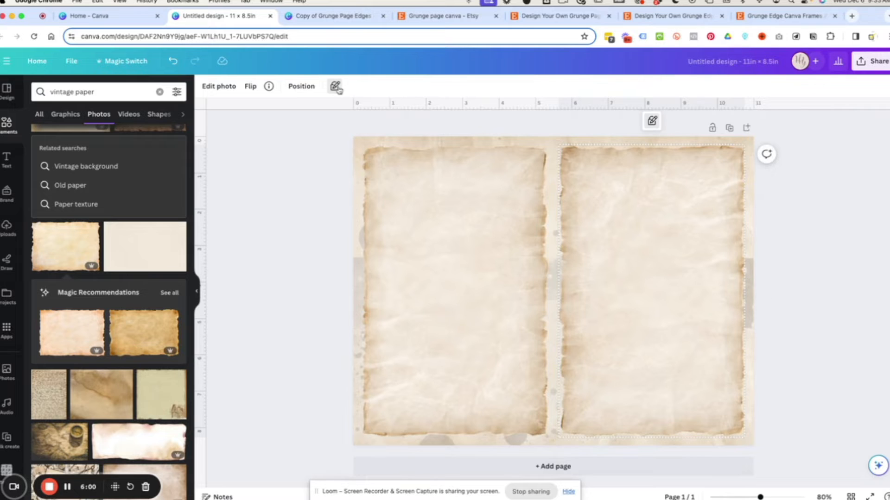
left_click(398, 173)
left_click(444, 86)
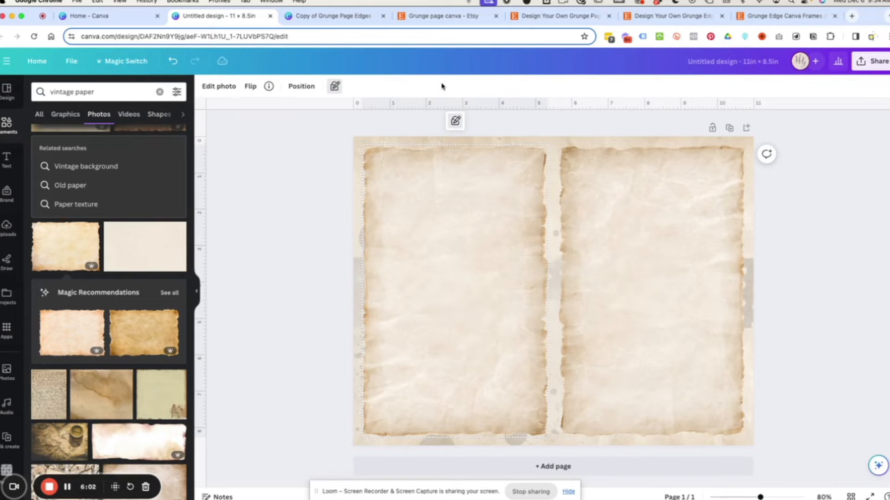
left_click(335, 87)
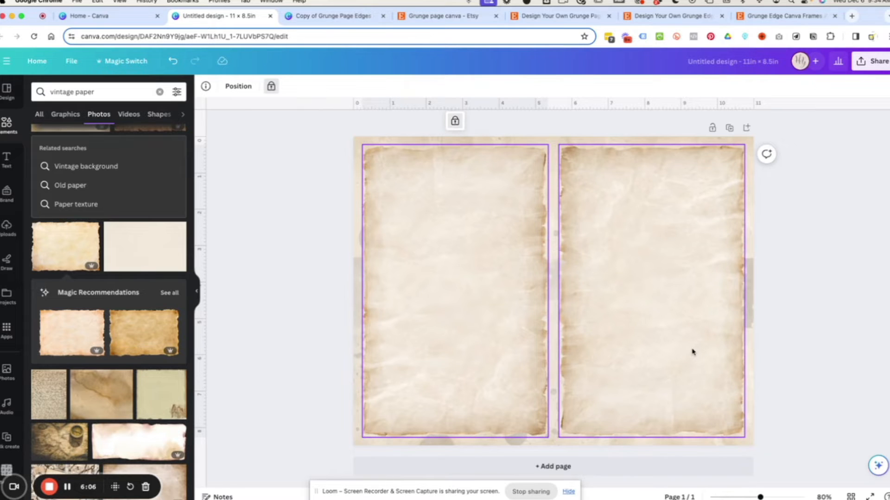
left_click(693, 352)
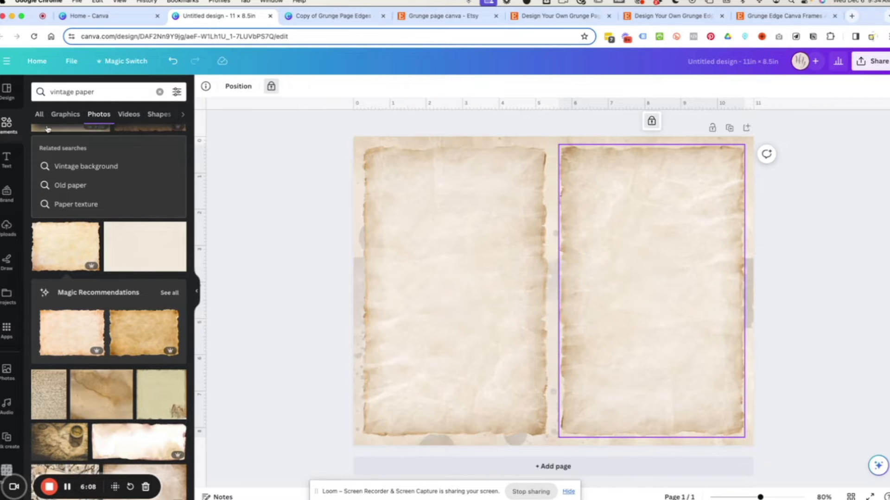
- Search the photos for "dried flowers"
left_click_drag(111, 92, 42, 92)
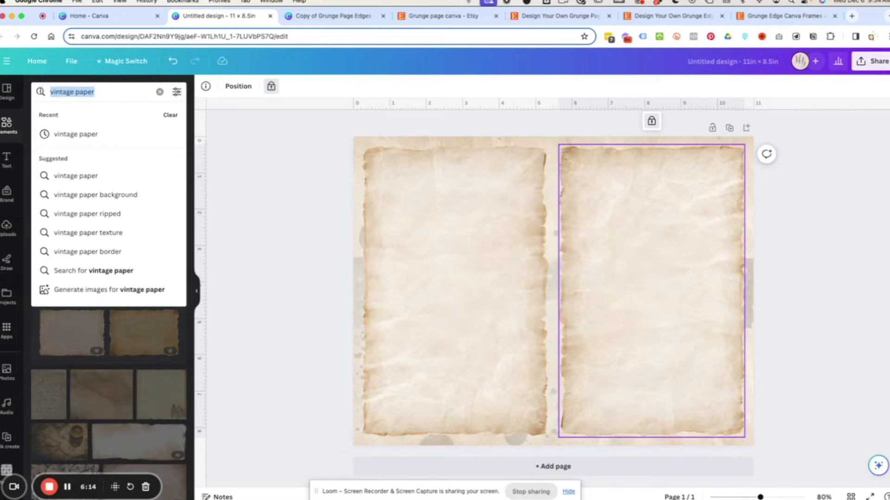
type("dried fl")
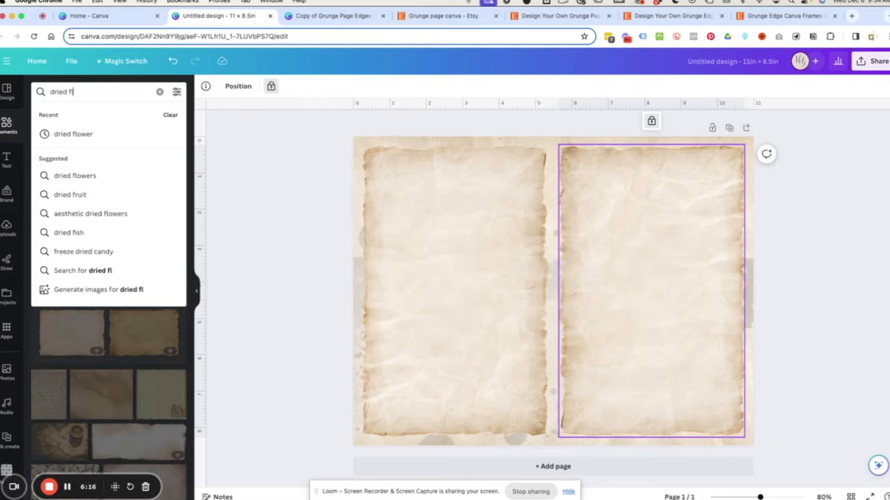
type("owers")
key("Return")
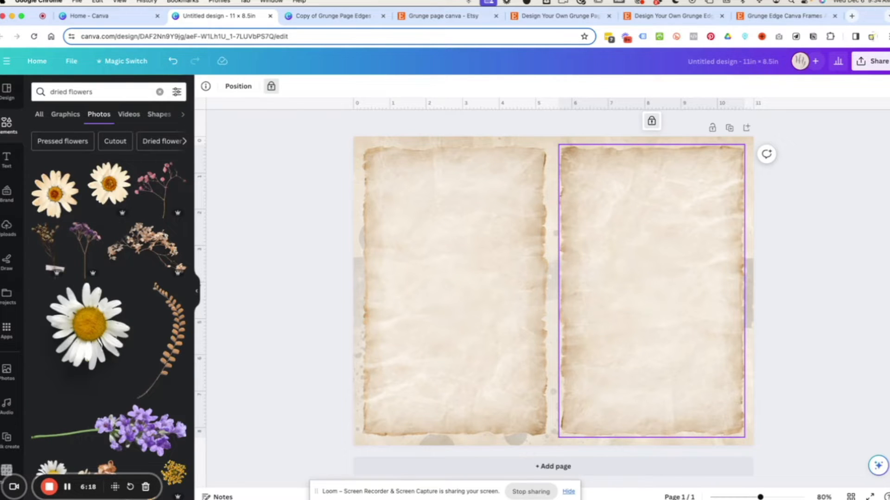
- Add the photo of two cream pressed daisies, shrink it, tilt it slightly counterclockwise and place it over the left paper's lower-left corner
left_click_drag(107, 185, 409, 345)
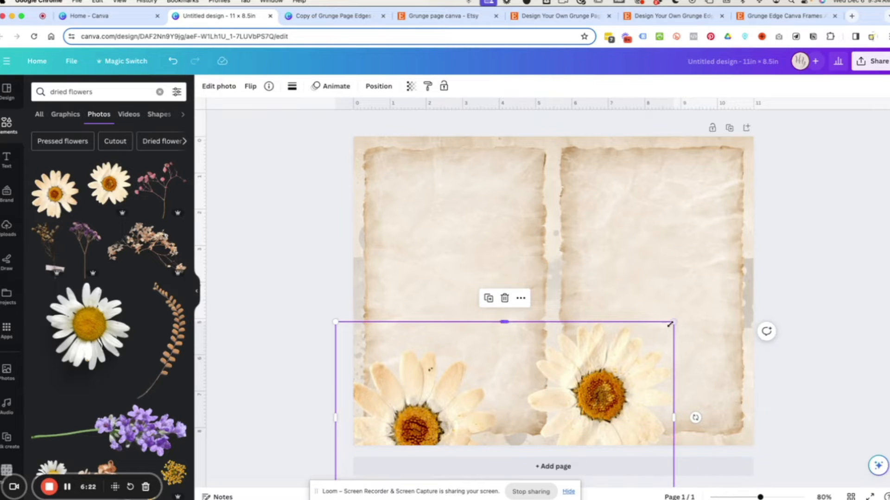
left_click_drag(672, 323, 541, 394)
left_click_drag(509, 426, 499, 229)
left_click_drag(425, 334, 324, 275)
left_click_drag(347, 161, 431, 248)
left_click_drag(461, 290, 399, 382)
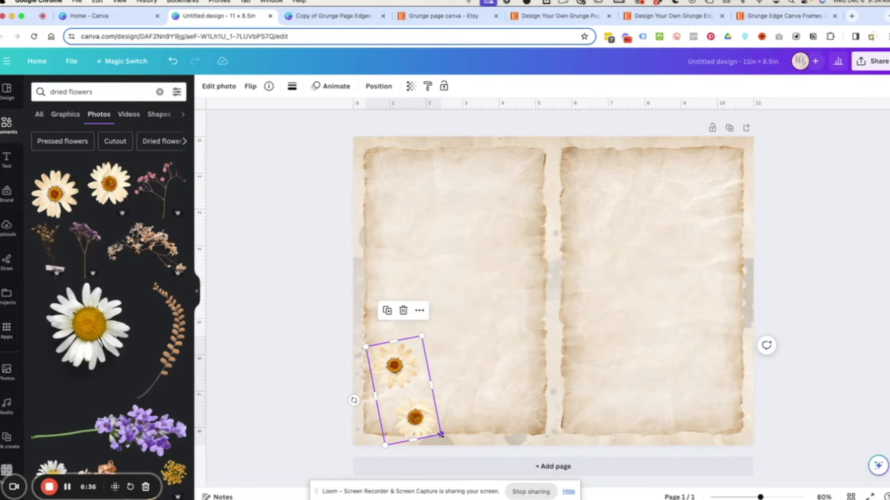
left_click_drag(440, 434, 391, 422)
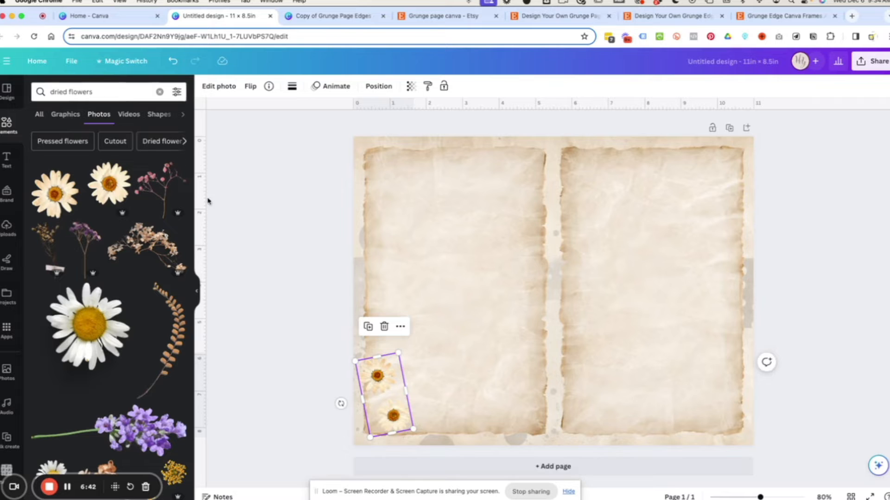
- Add the dried brown blossom branch, shrink it, tilt it clockwise and fit it into the right paper's upper-right corner
left_click(148, 238)
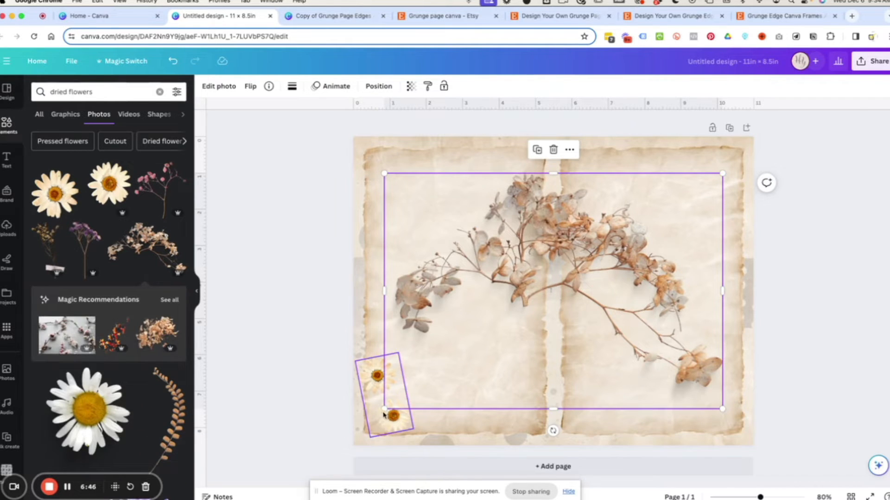
left_click_drag(383, 414, 595, 306)
left_click_drag(690, 204, 714, 176)
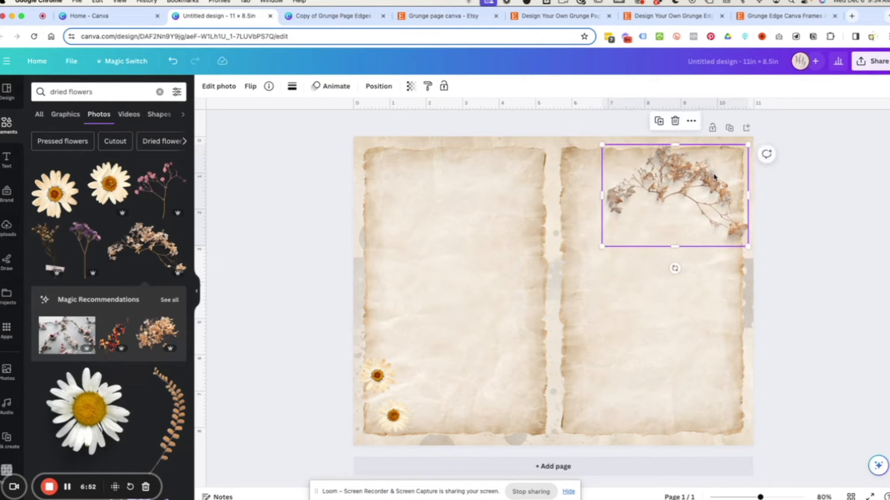
left_click_drag(603, 246, 664, 231)
left_click_drag(710, 187, 712, 188)
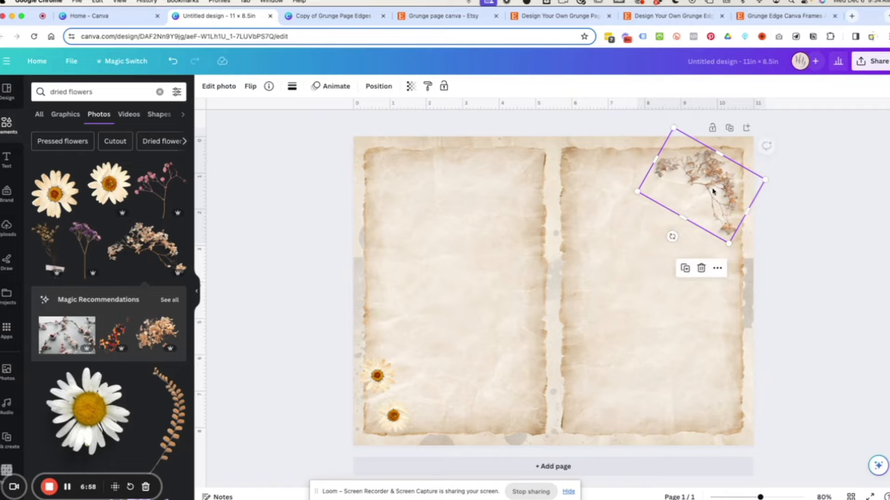
- Search the photos for "vintage postcard"
left_click(33, 91)
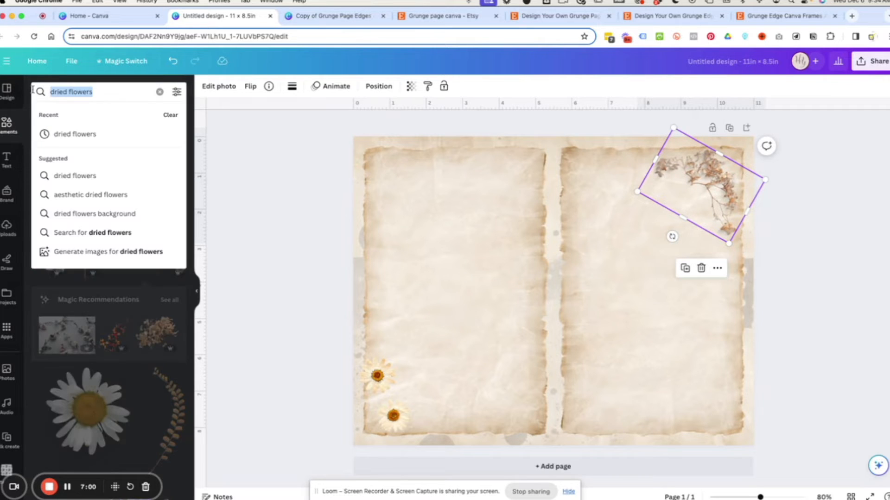
type("vintga")
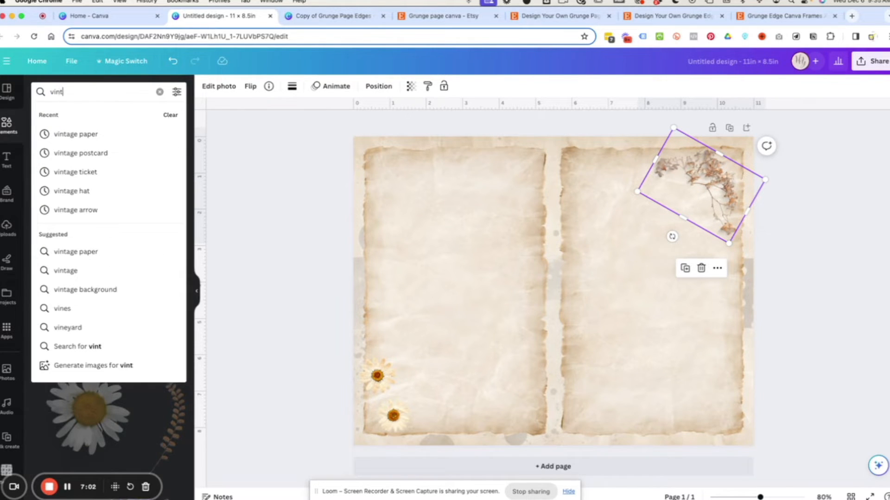
key("BackSpace")
key("BackSpace")
type("age postcard")
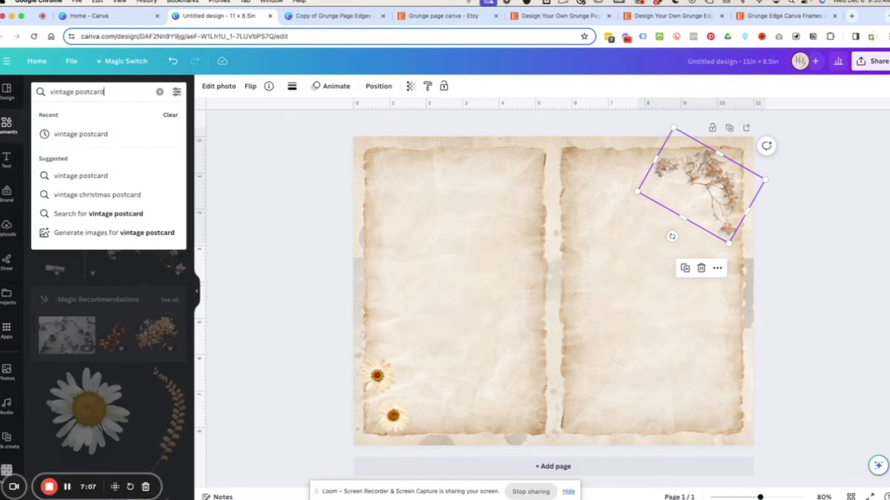
key("Return")
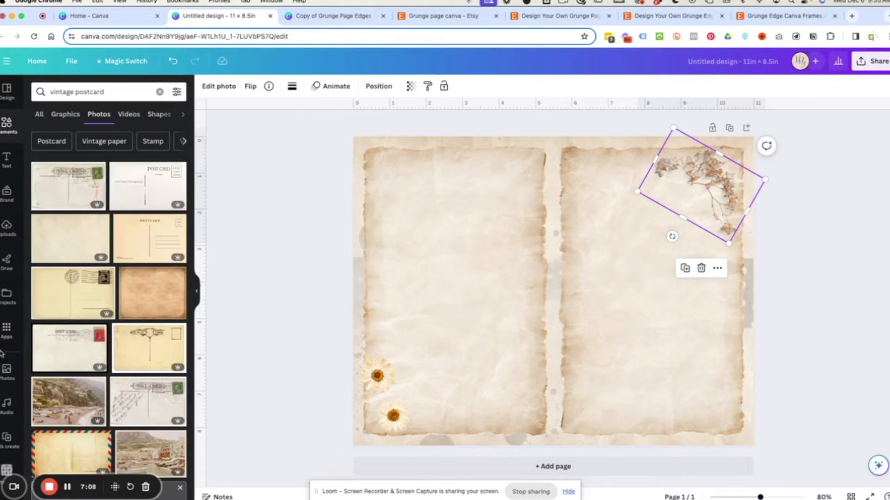
- Browse the postcard photos, add the one with the green stamp and holly decoration, and remove its background
scroll(137, 324, "down", 5)
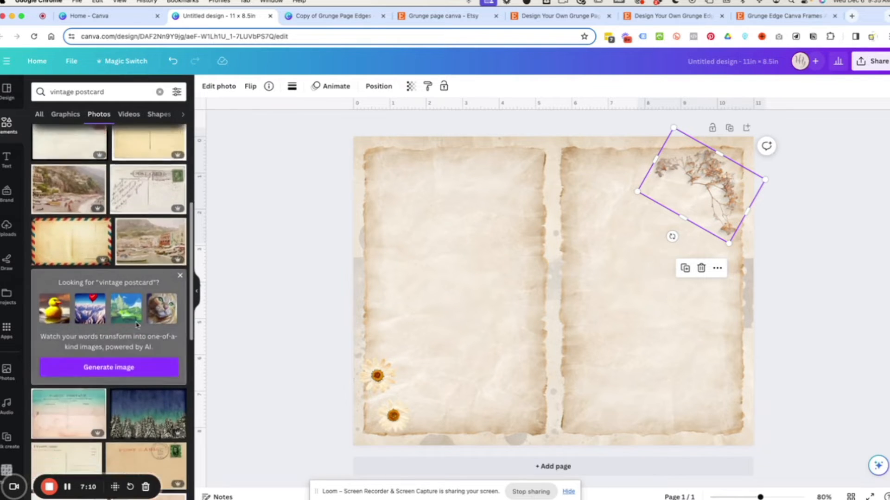
scroll(136, 324, "down", 10)
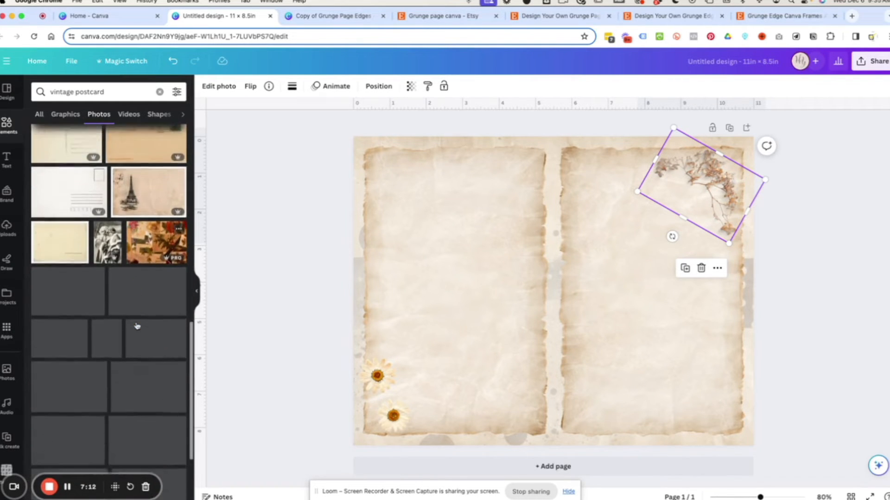
scroll(137, 325, "down", 5)
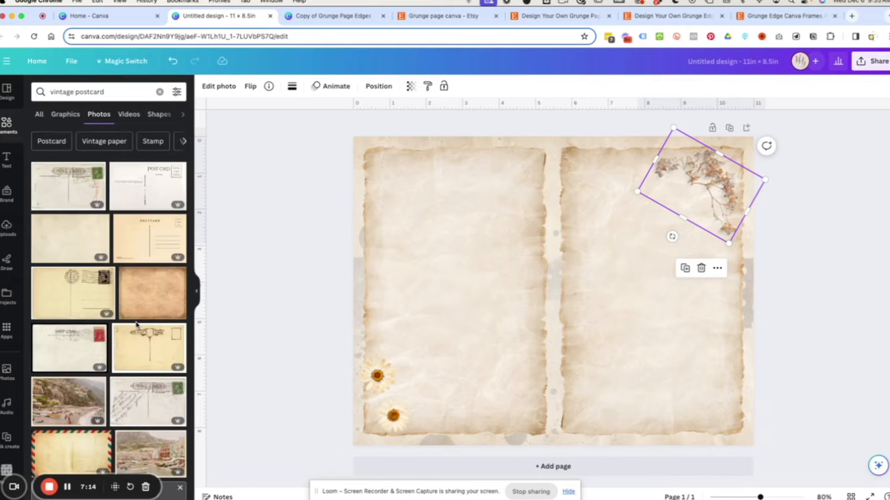
left_click(81, 204)
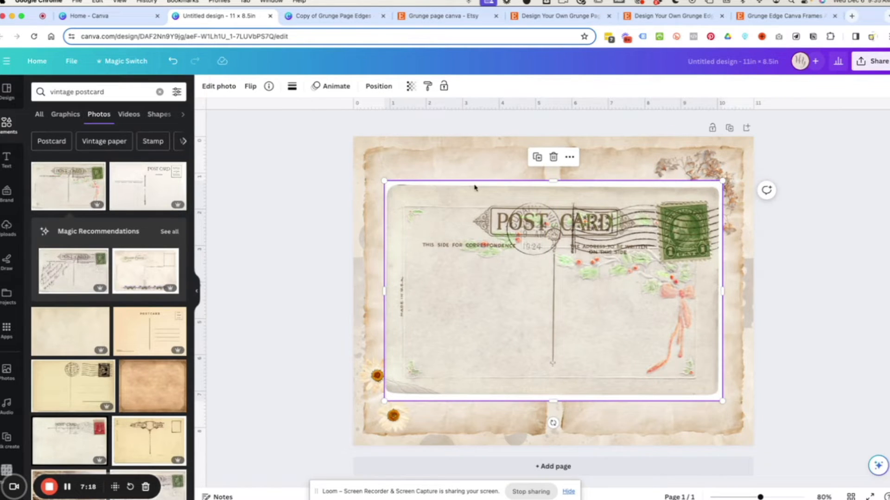
left_click(232, 86)
left_click(56, 159)
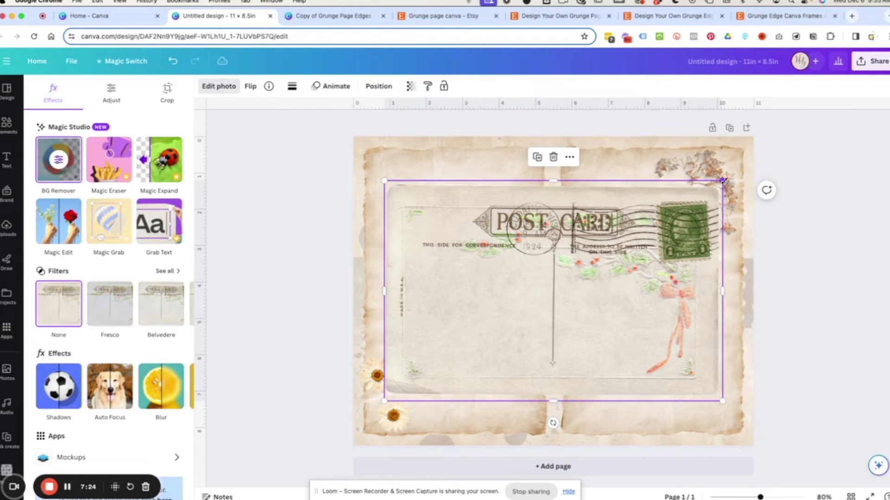
- Shrink the postcard, tilt it slightly counterclockwise and place it beside the daisies at the bottom of the left paper
left_click_drag(722, 180, 484, 338)
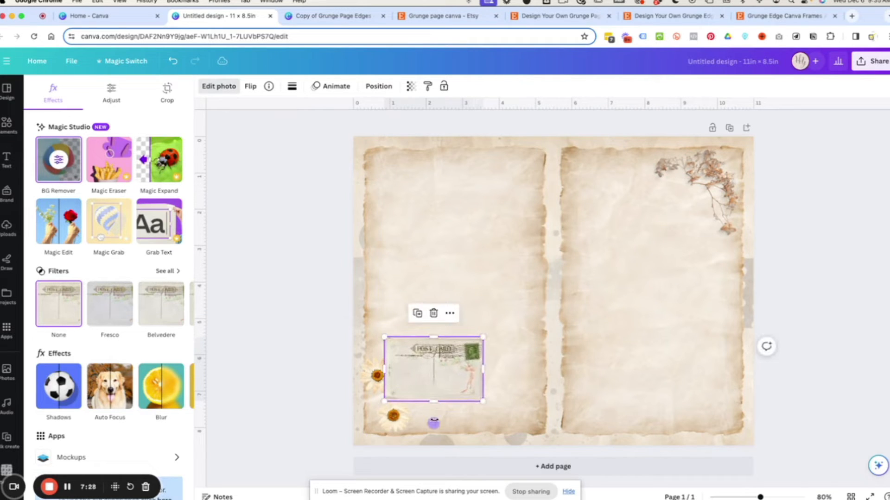
left_click_drag(434, 423, 452, 431)
left_click_drag(446, 392, 451, 398)
- Add a Glow shadow to the postcard and move it slightly left so it overlaps the daisies
left_click(226, 88)
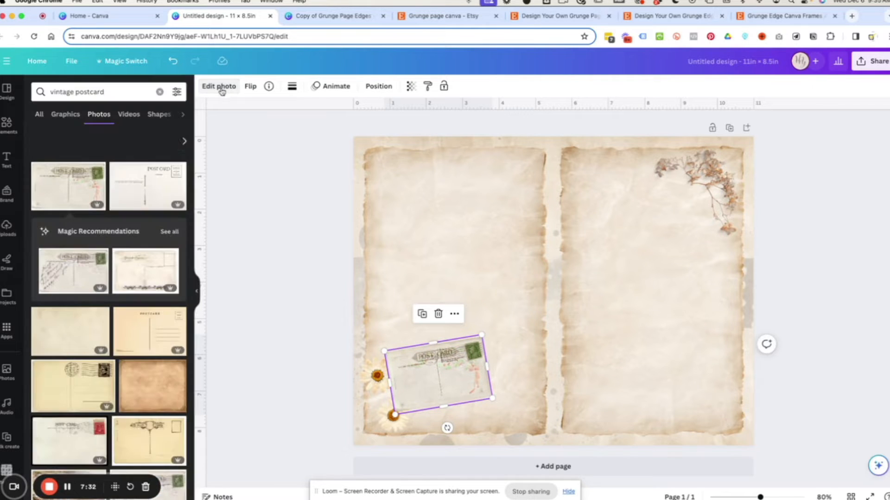
left_click(226, 87)
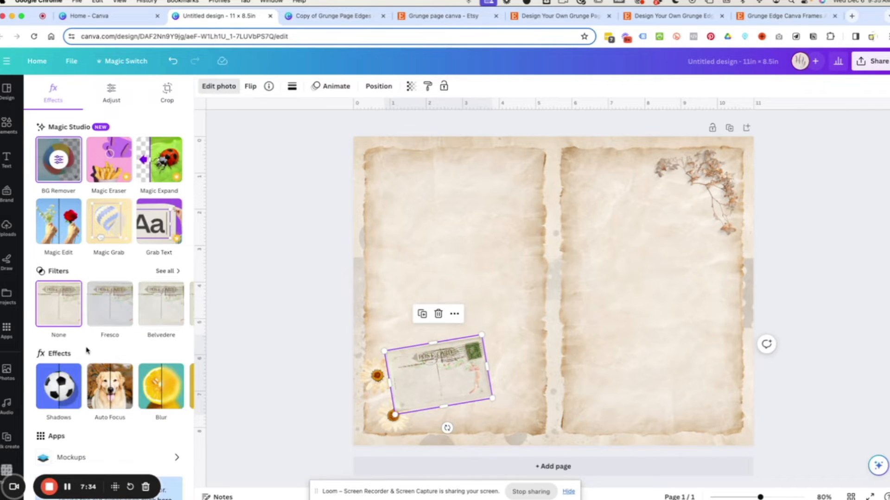
scroll(87, 350, "down", 1)
left_click(63, 364)
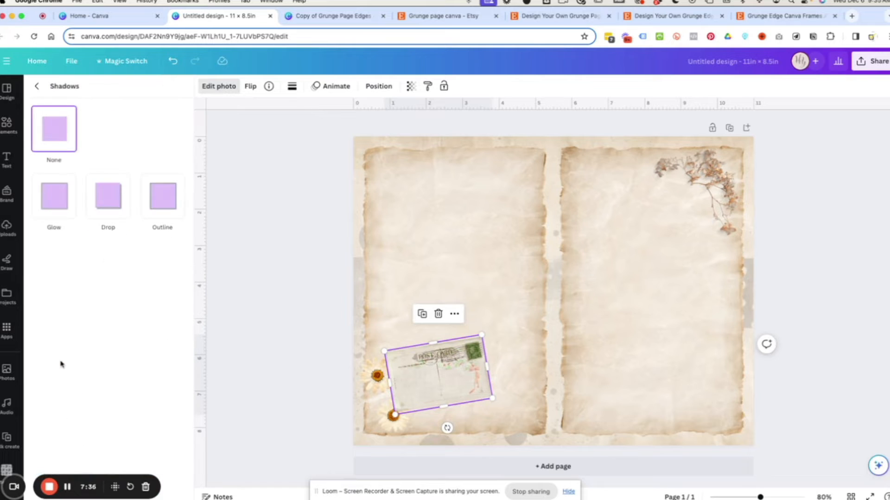
left_click(55, 207)
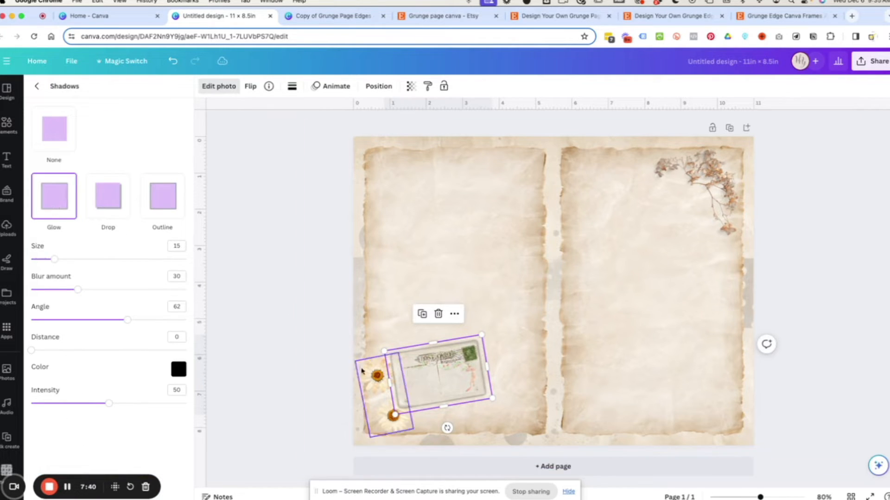
left_click_drag(423, 389, 416, 389)
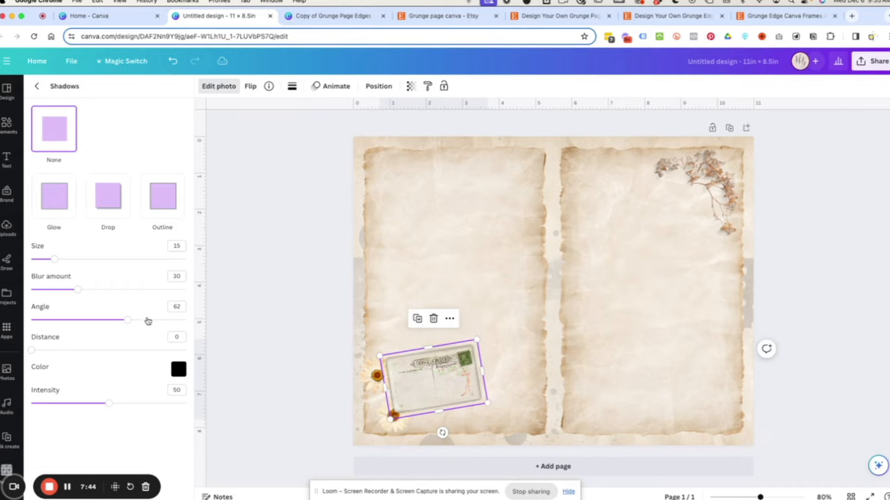
- Set the postcard's glow colour to brown #79553F with intensity 43, and move the postcard slightly down
left_click_drag(110, 407, 56, 405)
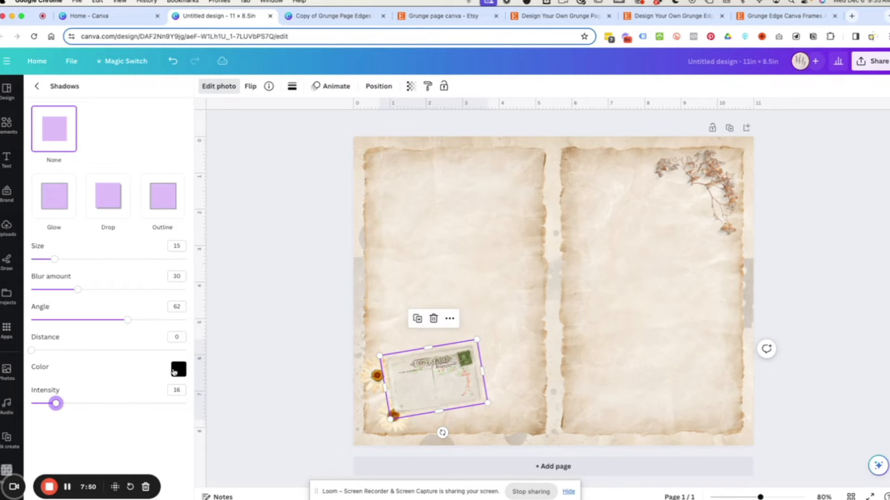
left_click(176, 371)
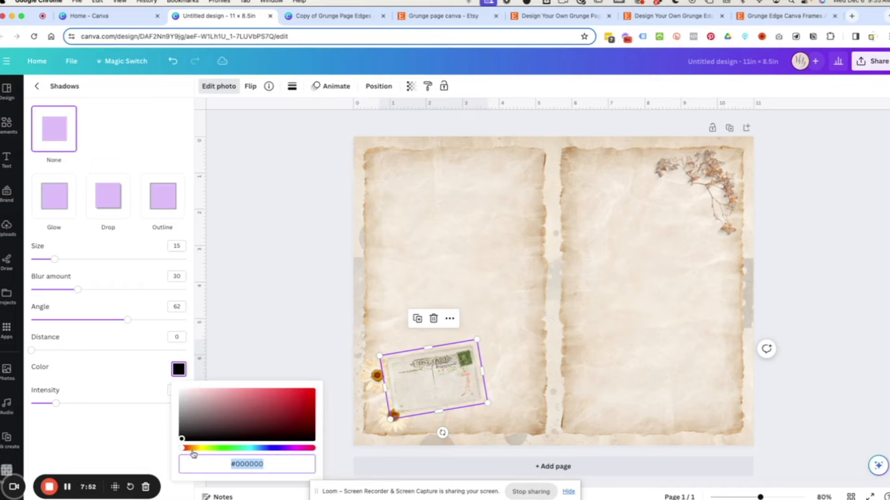
left_click_drag(182, 450, 245, 416)
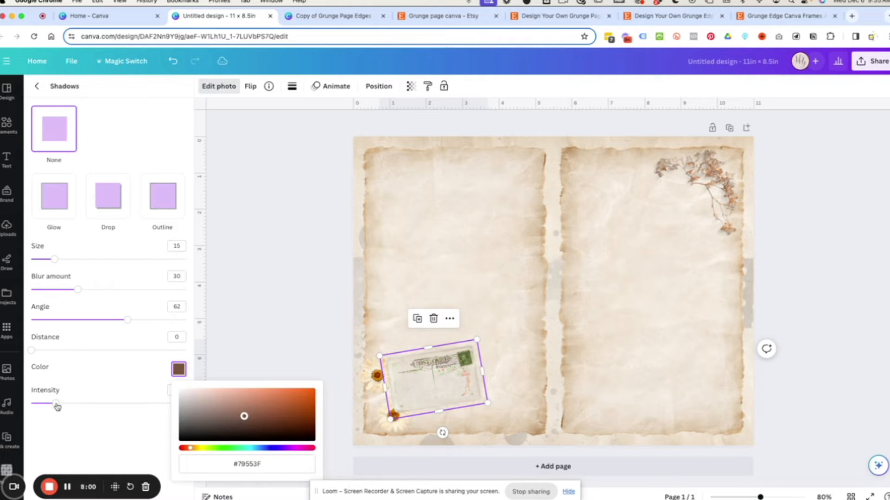
left_click_drag(57, 407, 99, 408)
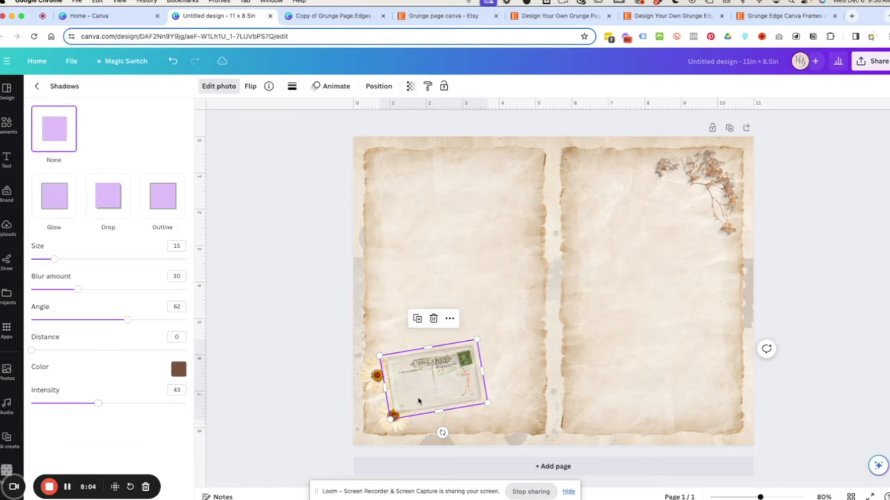
left_click_drag(444, 400, 445, 404)
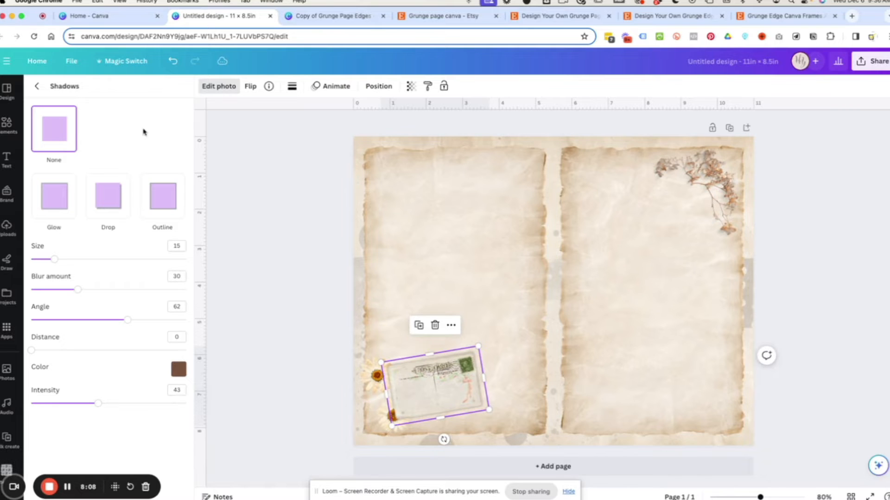
- Add a default heading text box to the spread
left_click(7, 161)
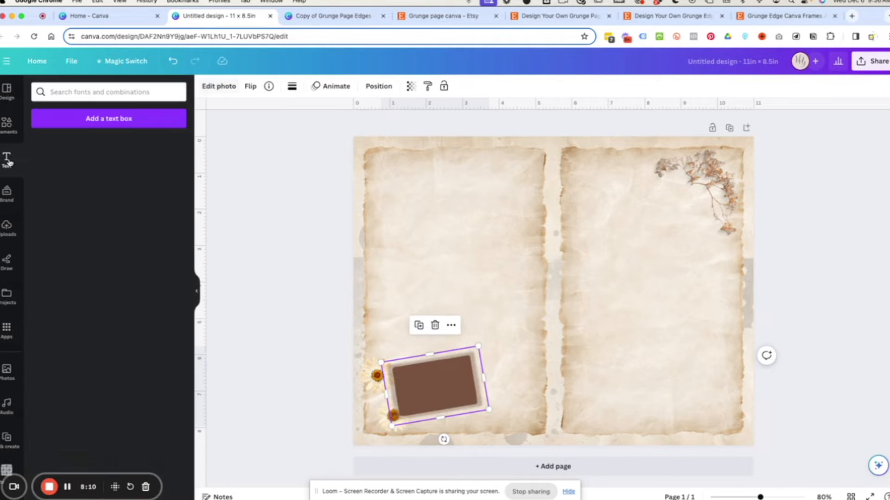
scroll(94, 305, "down", 10)
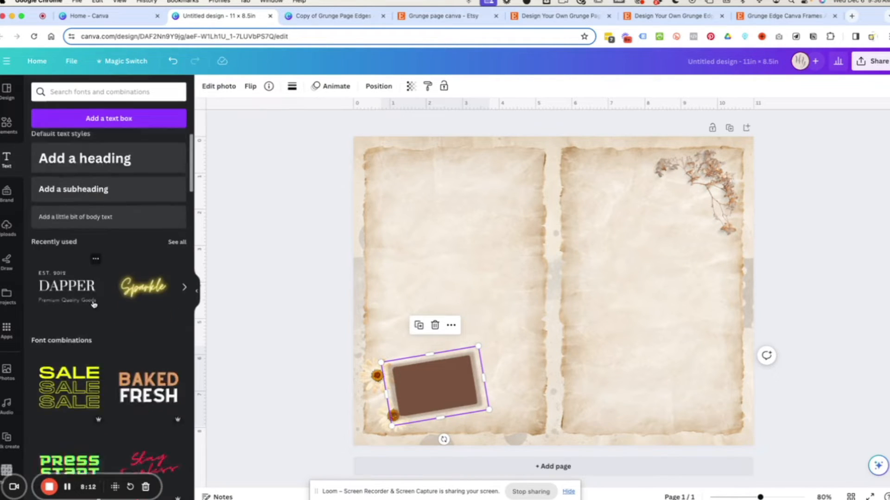
scroll(94, 304, "down", 1)
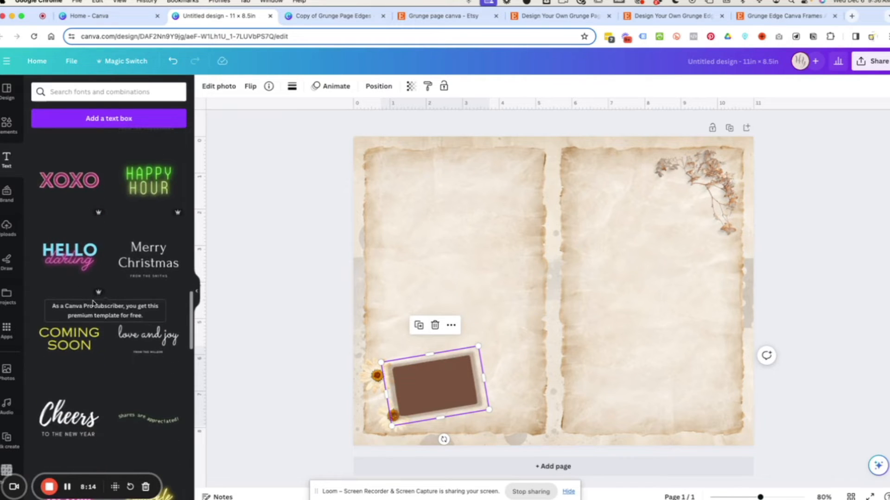
left_click(89, 91)
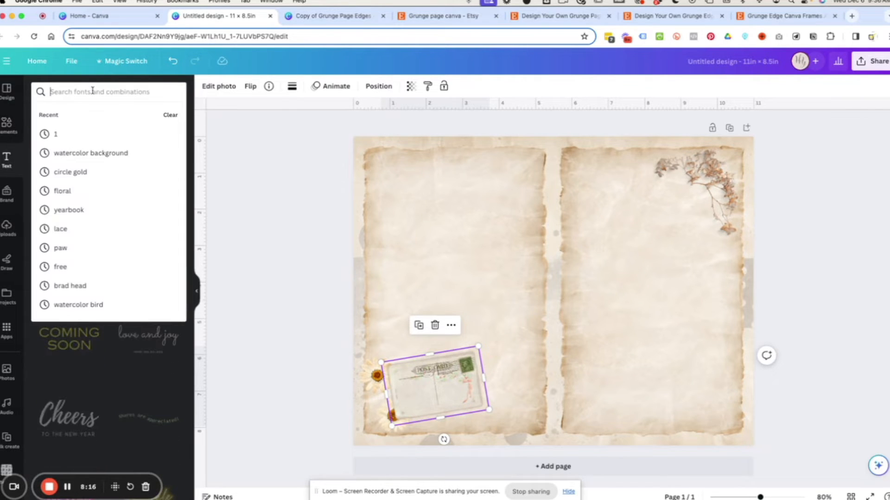
type("distre")
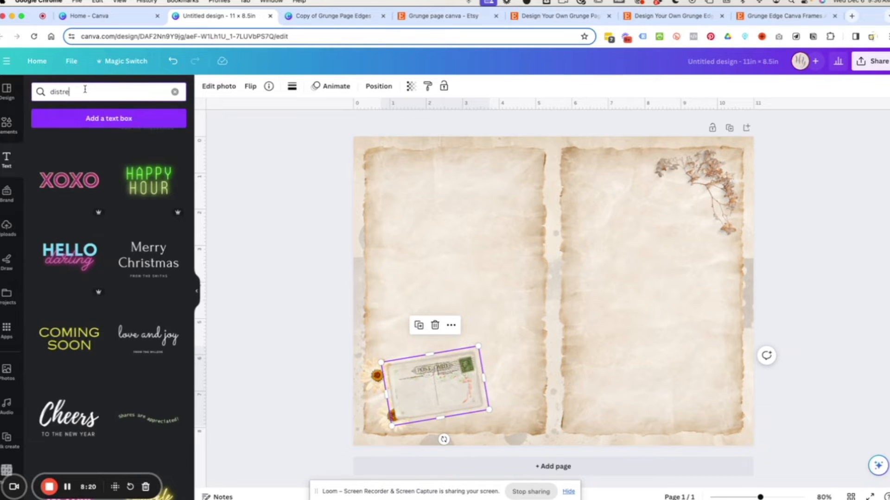
scroll(107, 163, "up", 10)
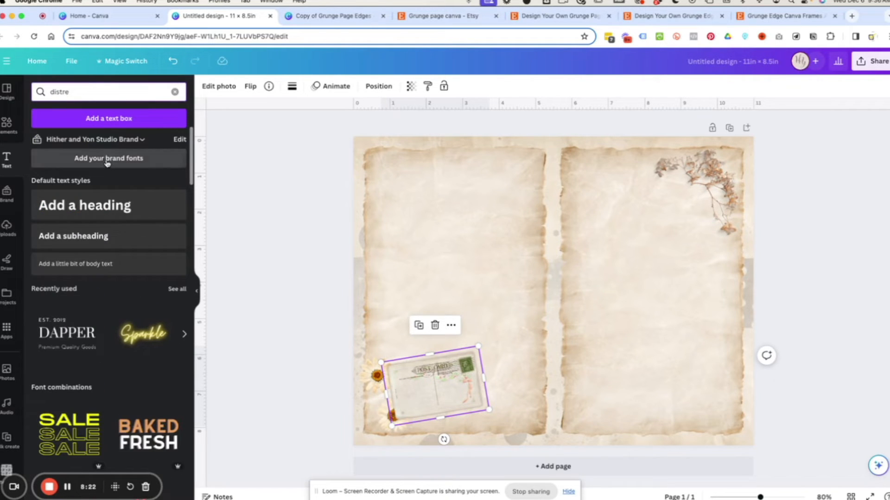
left_click(114, 204)
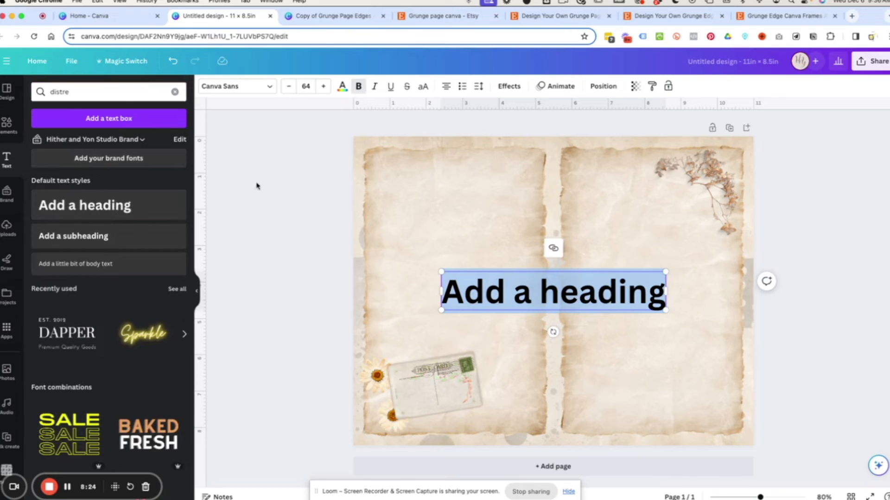
- Search the fonts for "distress" and look through the distressed and textured typefaces for the heading
left_click(101, 91)
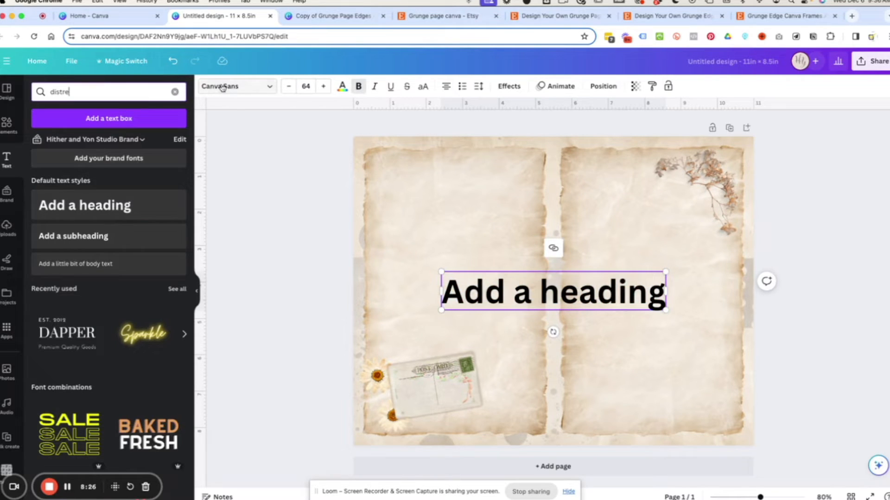
left_click(238, 86)
left_click(92, 114)
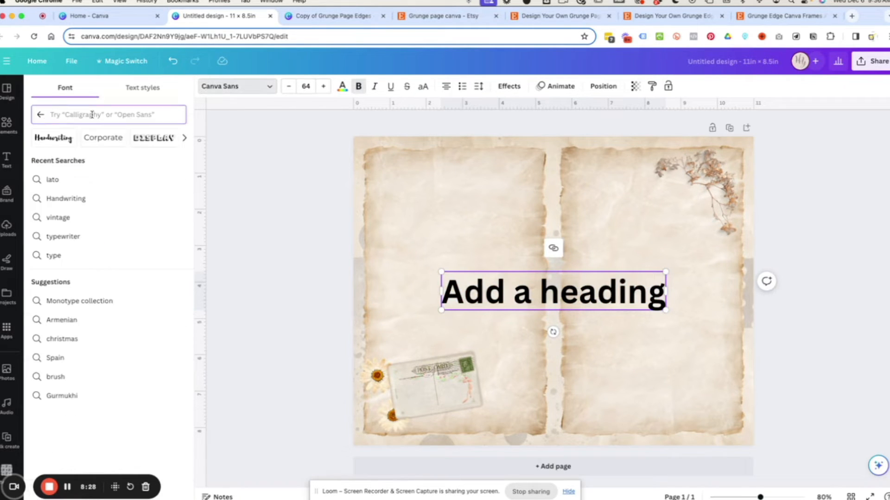
type("distress")
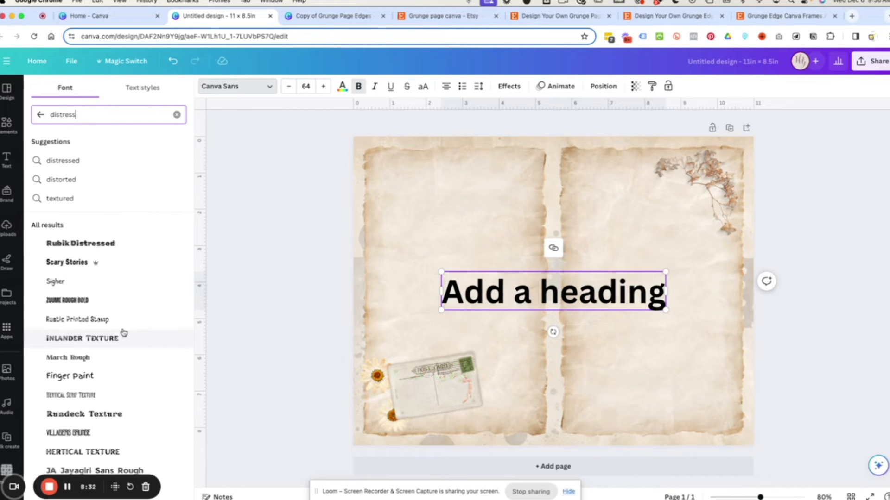
scroll(123, 332, "down", 3)
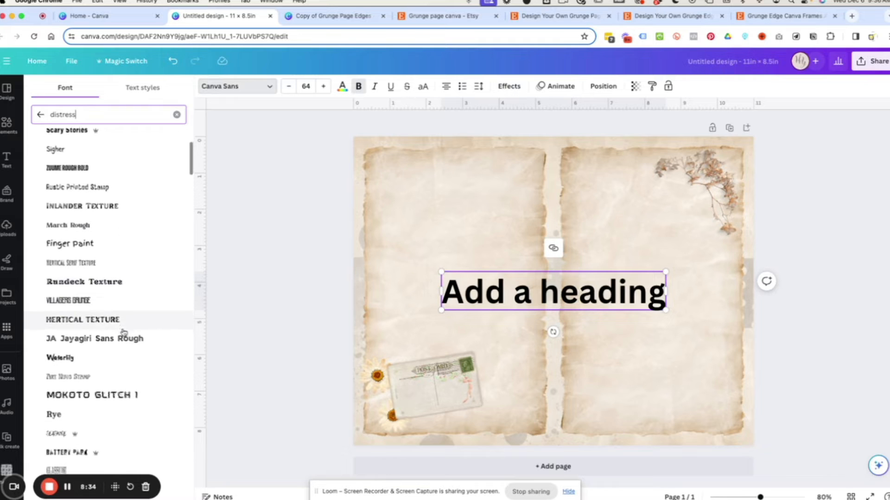
scroll(123, 332, "down", 2)
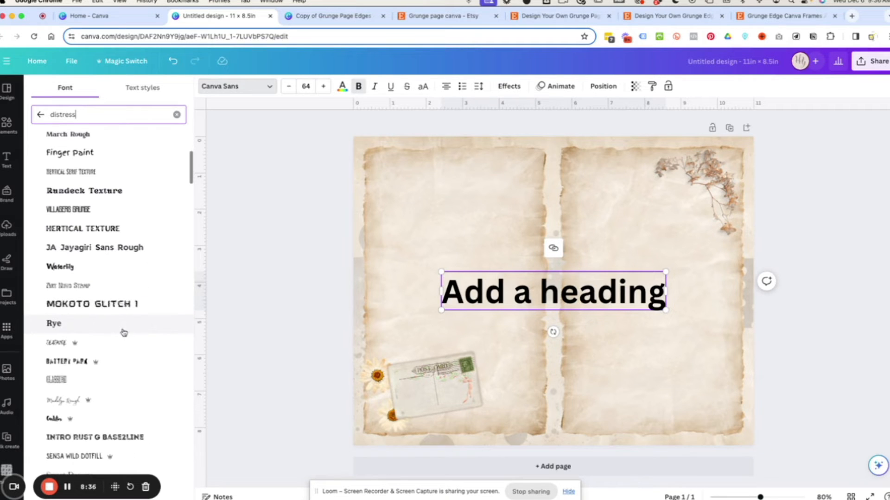
scroll(124, 332, "down", 4)
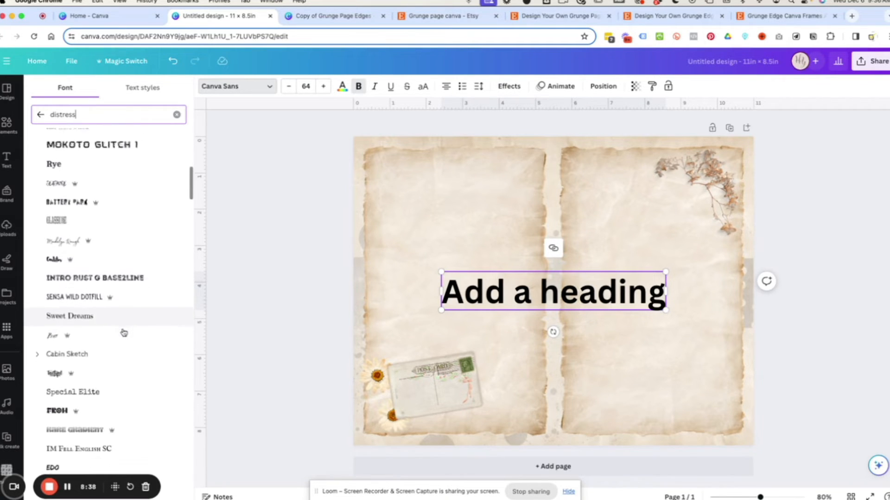
scroll(123, 332, "up", 6)
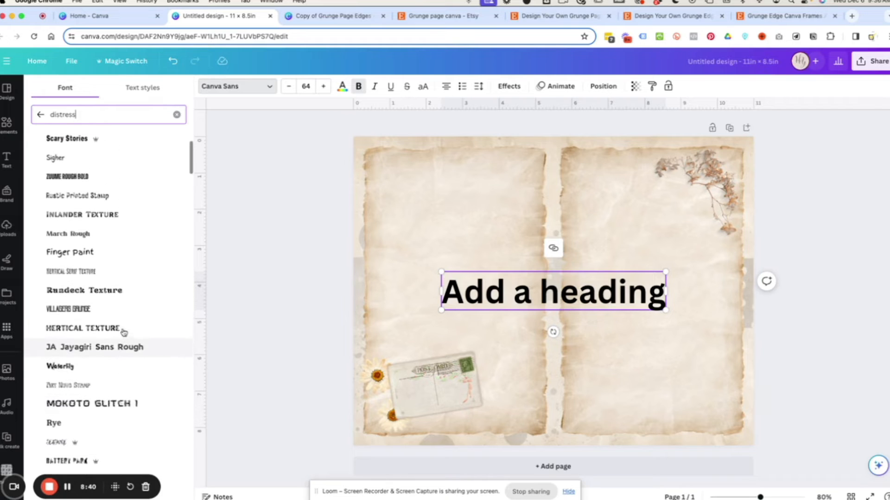
scroll(123, 332, "up", 3)
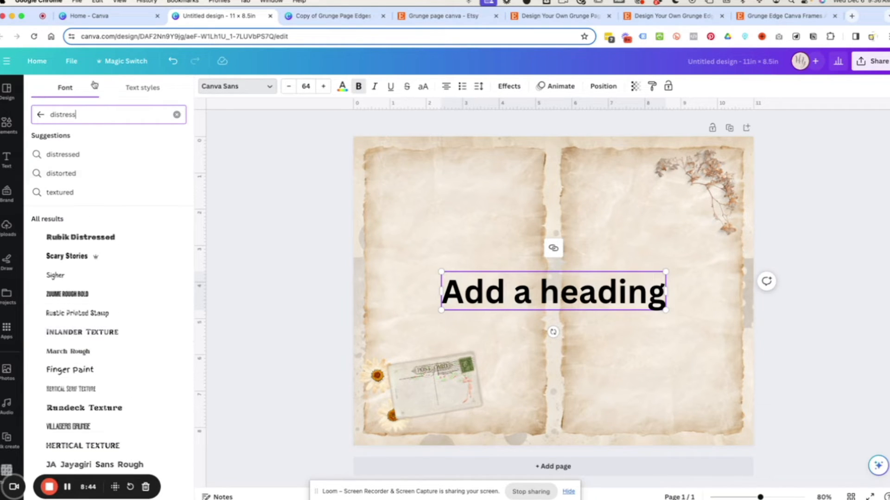
- Replace the font search term with "vintage" to list vintage-style typefaces
double_click(63, 114)
type("v")
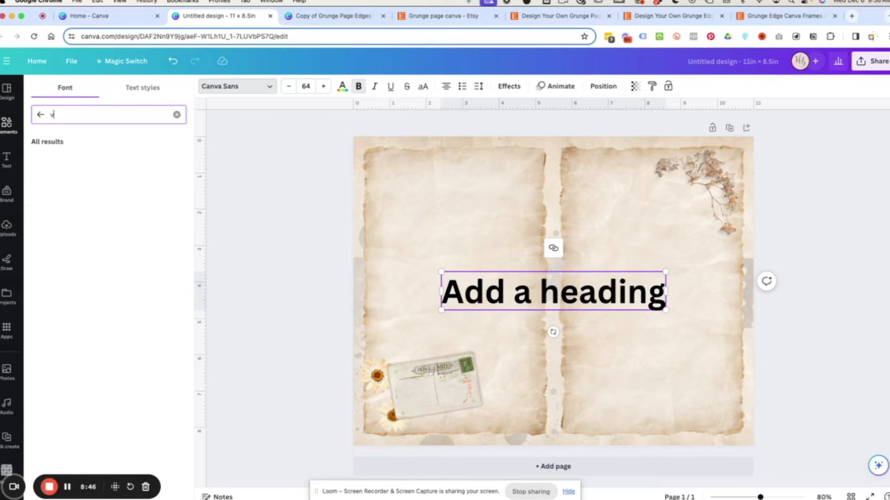
type("intgae")
key("Return")
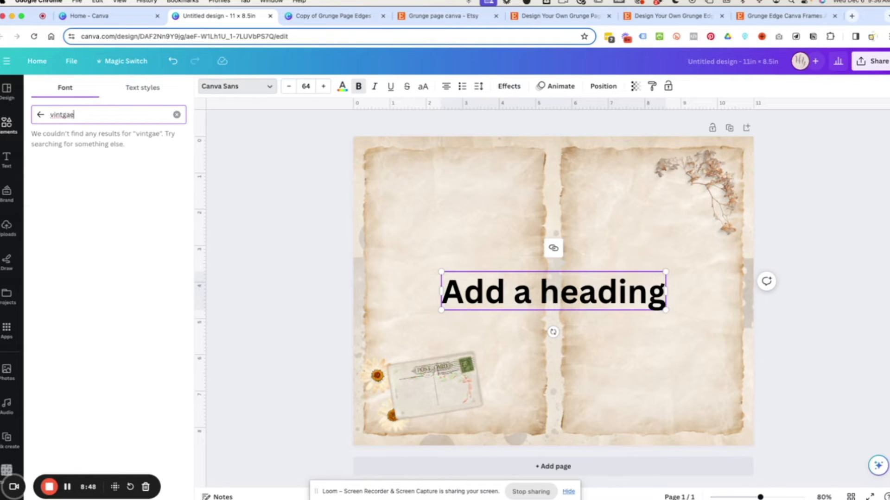
key("BackSpace")
key("BackSpace")
key("BackSpace")
type("age")
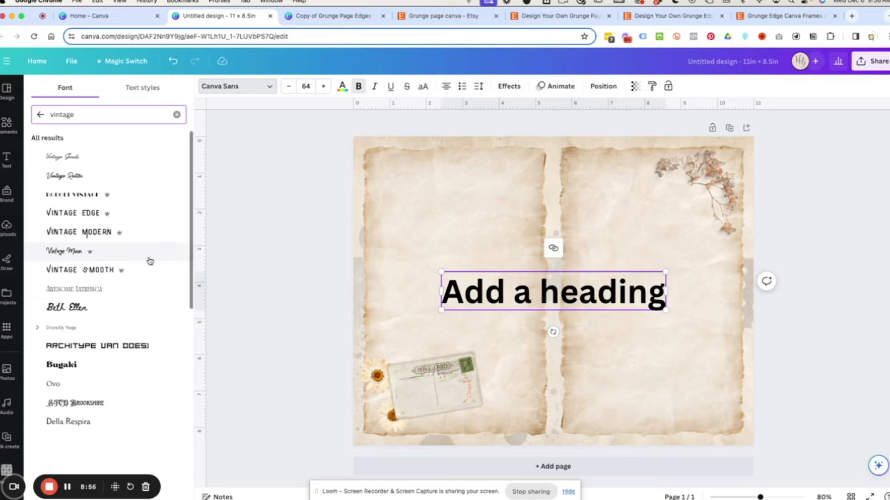
- Try the Moonlight font on the heading
scroll(150, 261, "down", 5)
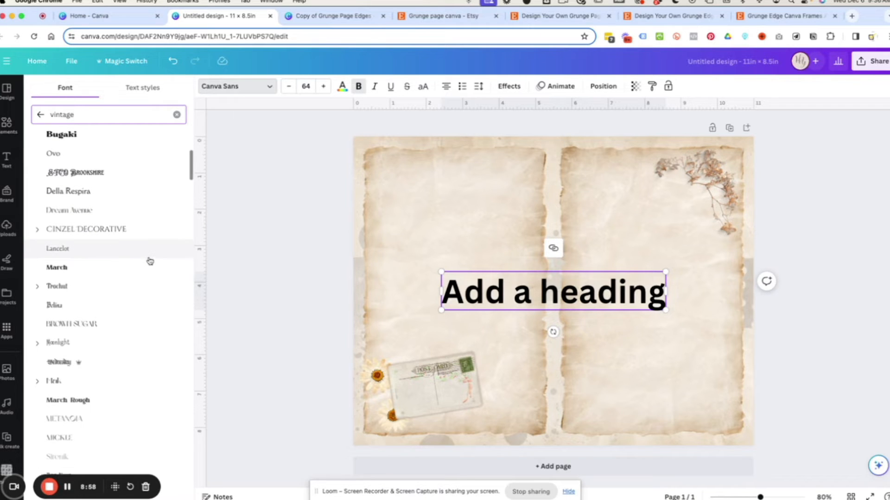
scroll(150, 261, "down", 1)
scroll(150, 261, "down", 1)
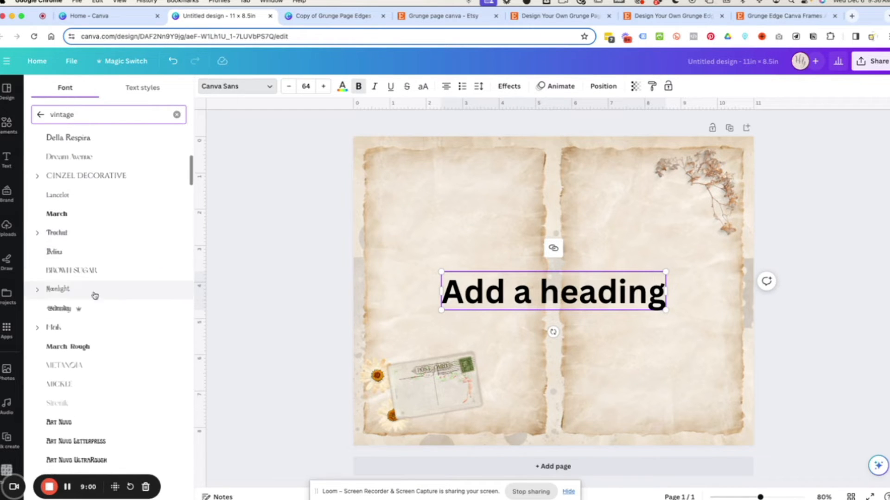
left_click(52, 287)
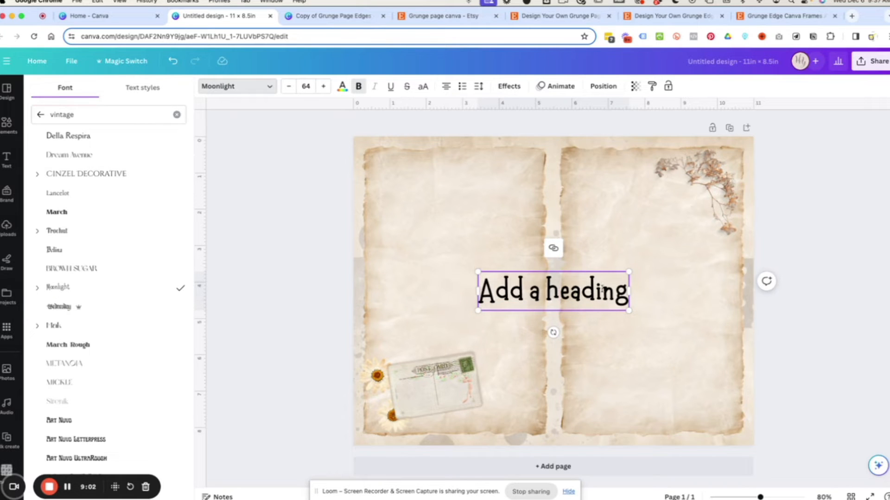
- Look through the remaining vintage fonts and set the heading's font to Vintage Goods
scroll(108, 413, "down", 1)
scroll(109, 414, "down", 6)
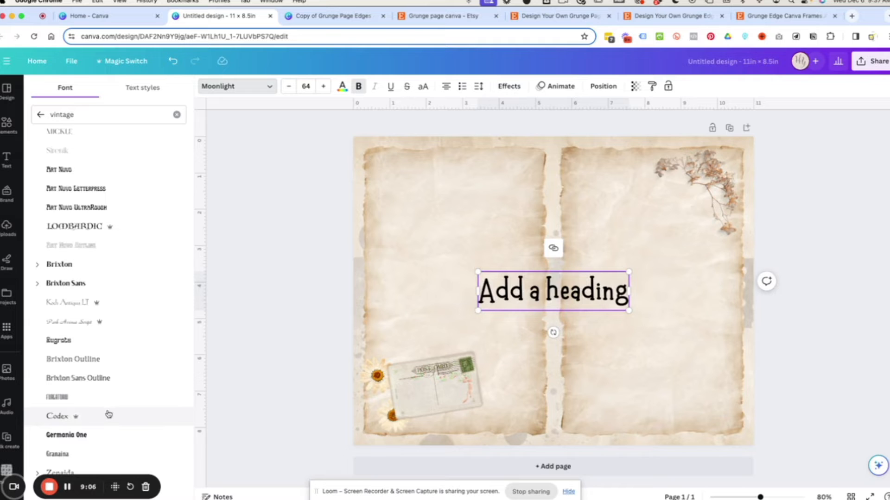
scroll(109, 414, "down", 6)
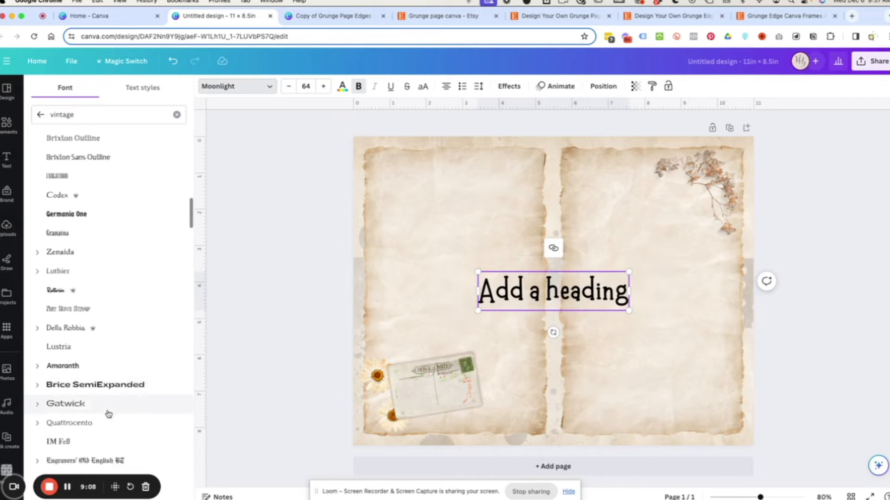
scroll(108, 413, "down", 5)
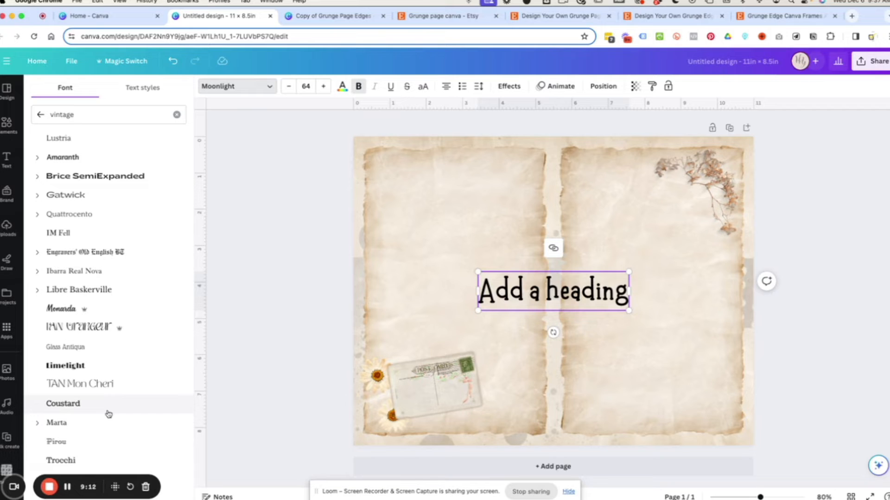
scroll(108, 414, "up", 10)
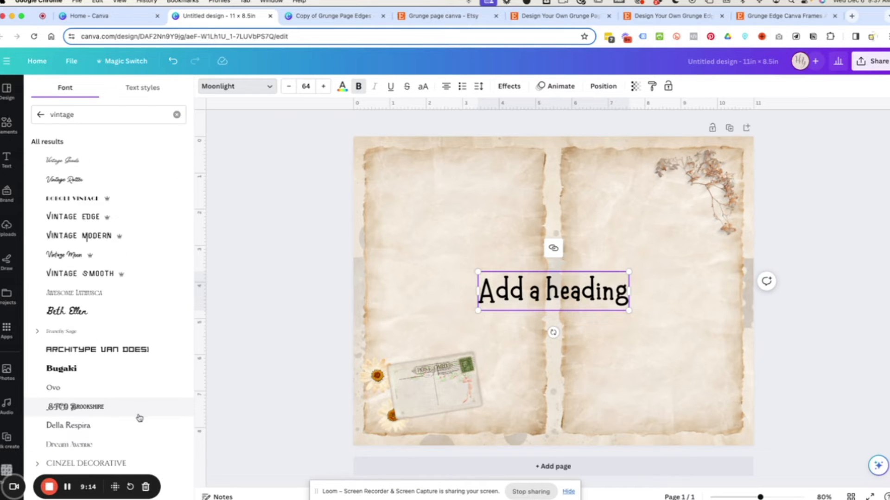
left_click(70, 168)
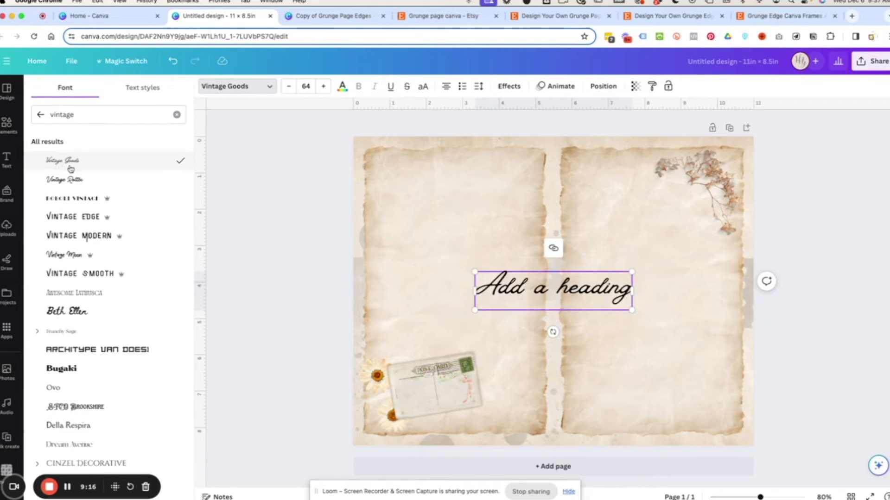
- Change the heading text to "Journal" and colour it dark brown using the darkest of the daisy photo's colours
double_click(559, 288)
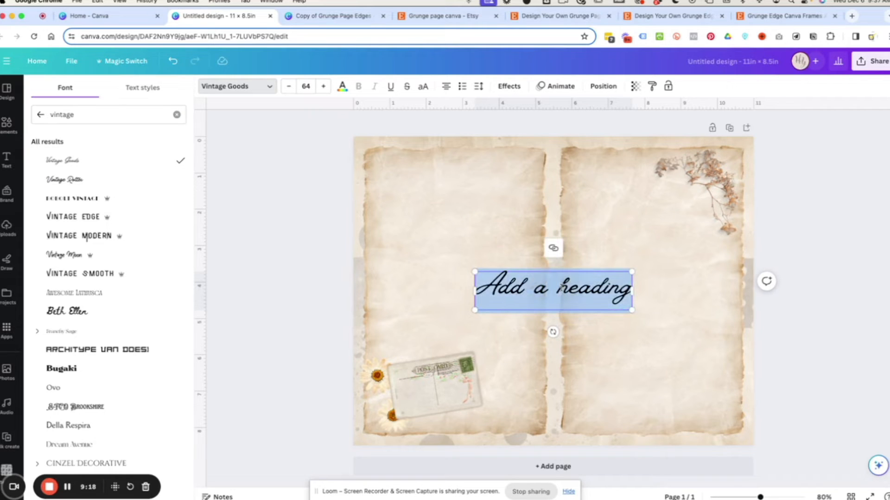
type("Journal")
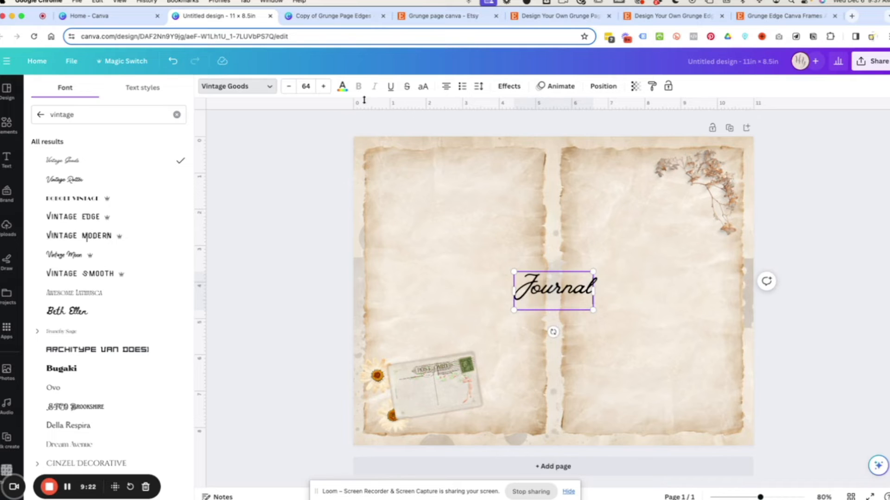
left_click(342, 87)
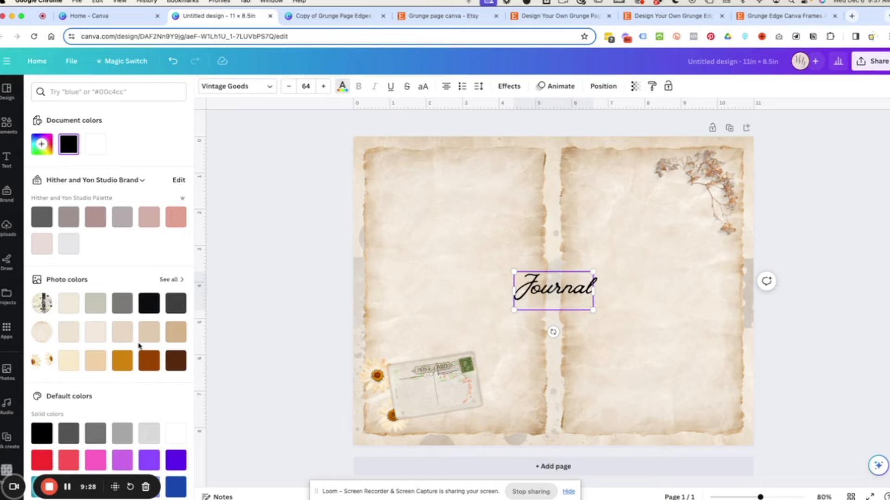
left_click(179, 366)
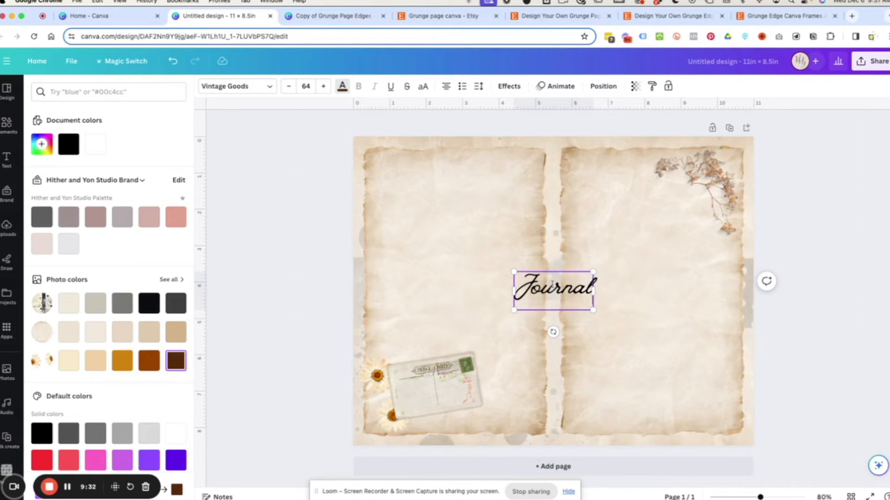
double_click(519, 291)
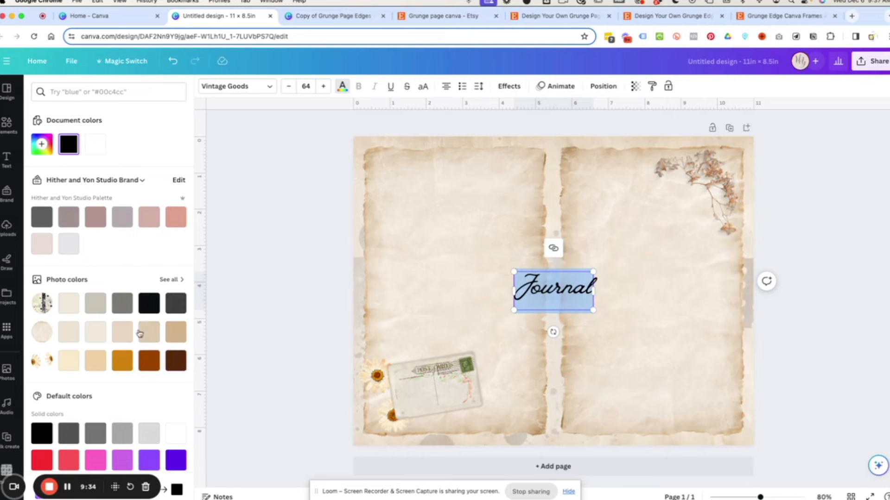
left_click(179, 371)
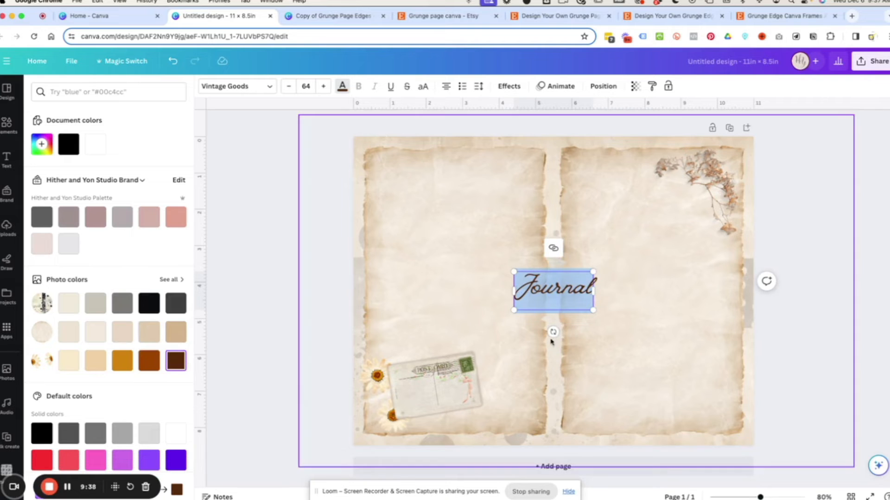
left_click(695, 332)
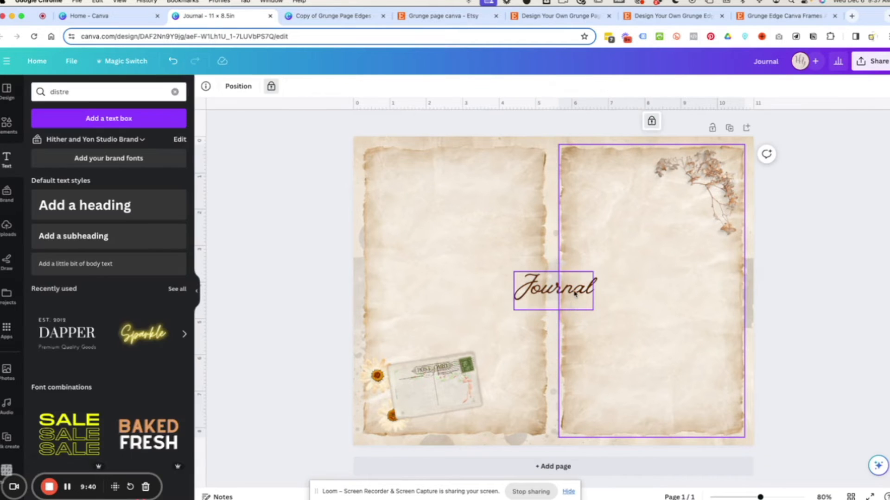
- Place the "Journal" text near the right paper's upper-right corner, overlapping the dried flowers, and set its transparency to 65
left_click(535, 291)
left_click_drag(535, 291, 653, 195)
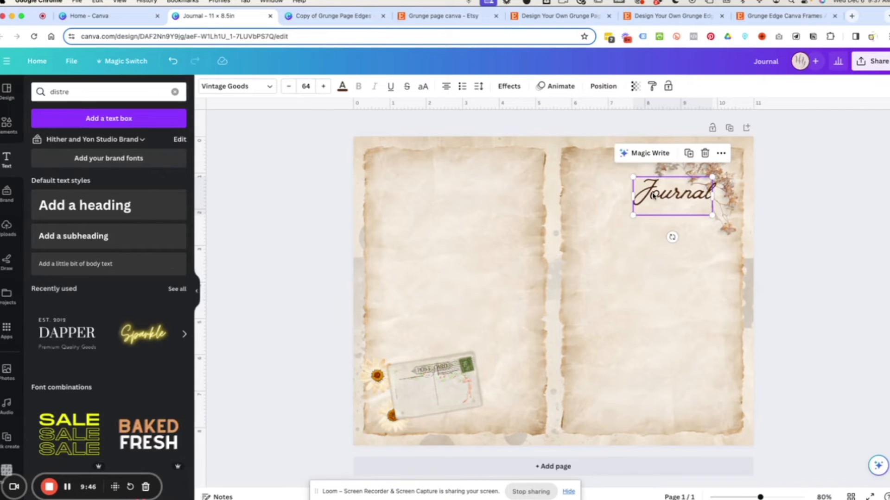
left_click(635, 87)
left_click_drag(636, 123, 604, 128)
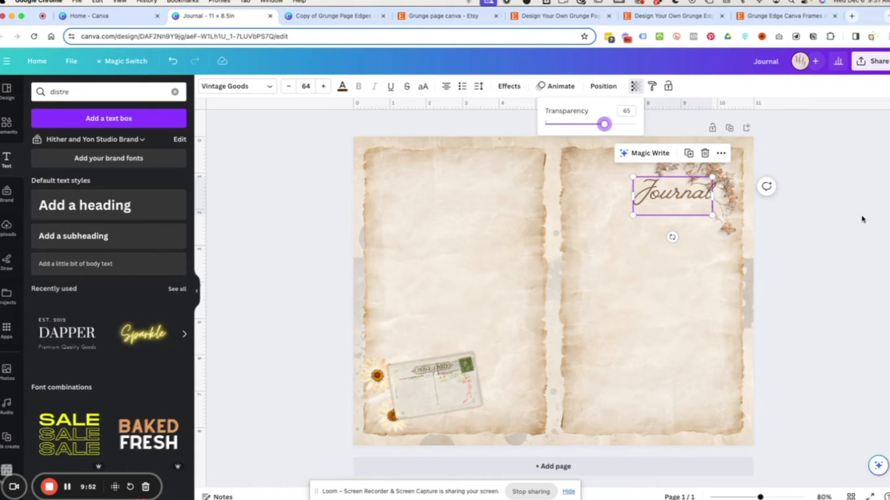
- Review the file types available for downloading the journal design, without downloading it
key("Escape")
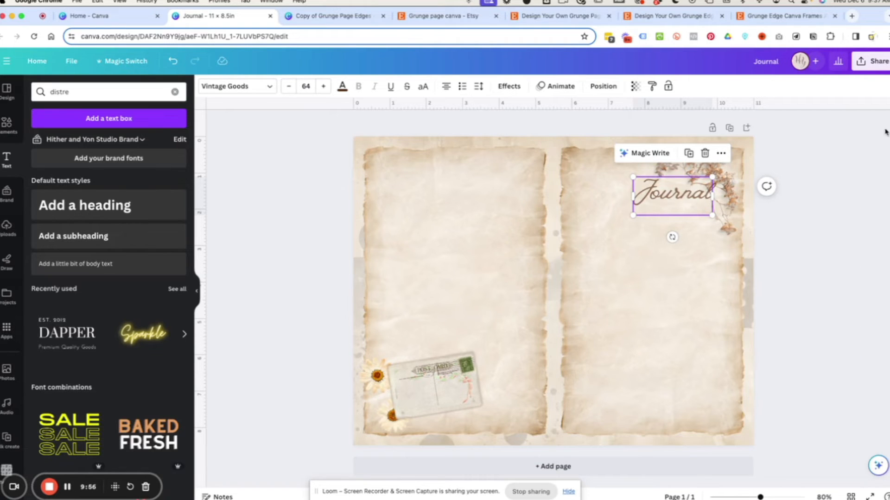
left_click(883, 63)
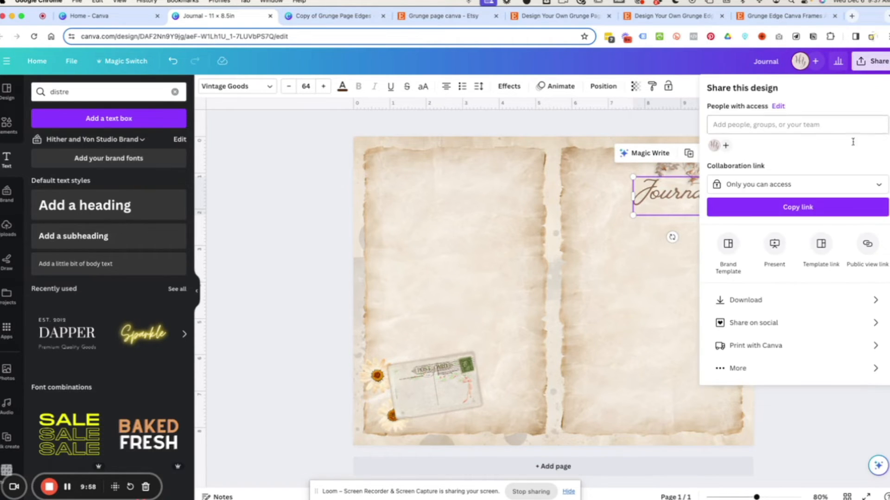
left_click(750, 299)
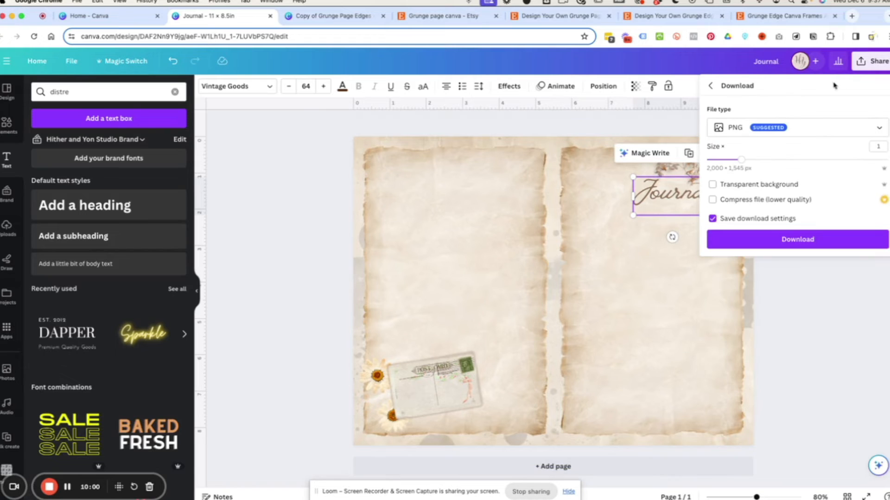
left_click(813, 134)
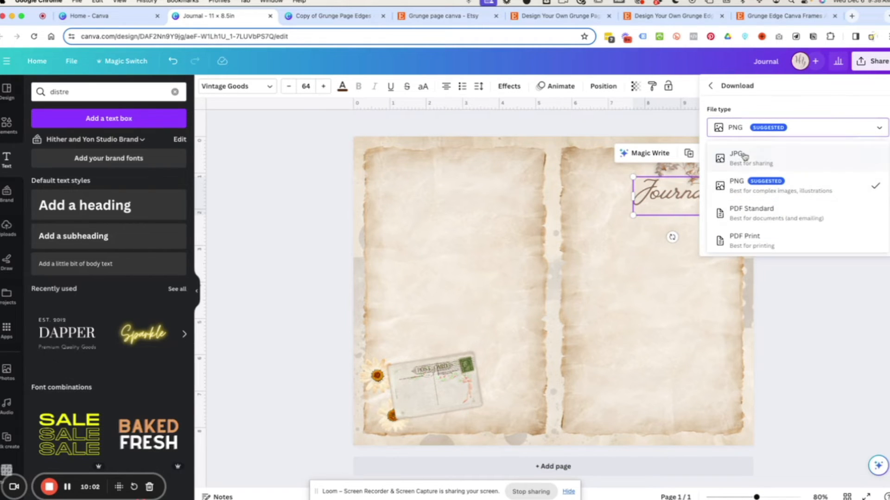
left_click(772, 130)
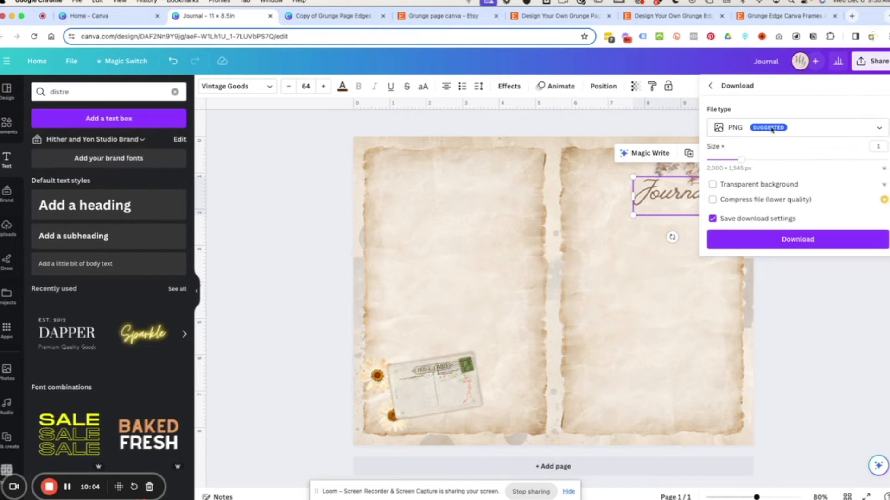
left_click(630, 121)
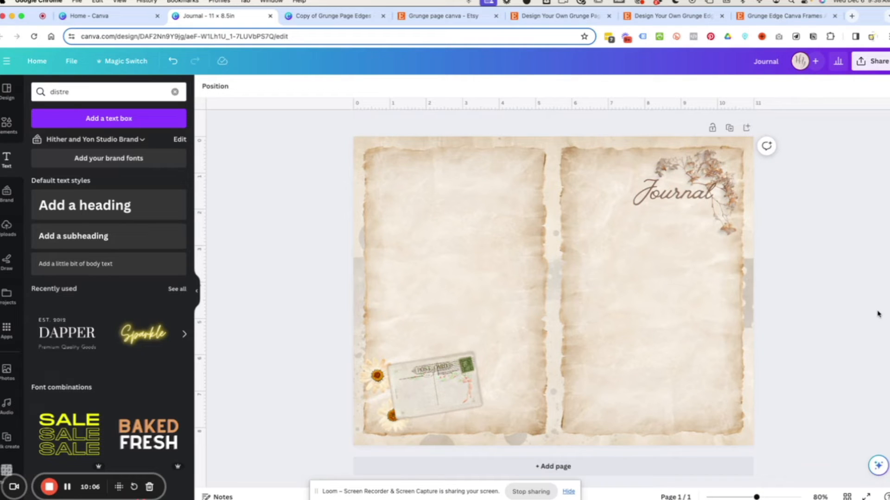
- Duplicate the journal page and delete the dried flowers, "Journal" title, postcard and daisies from the copy
left_click(729, 129)
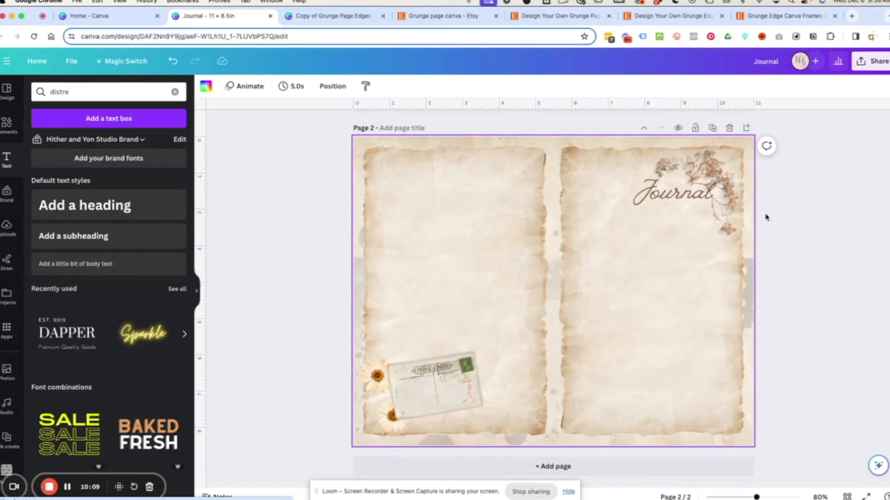
left_click(697, 166)
key("Delete")
left_click(680, 188)
key("Delete")
left_click(431, 402)
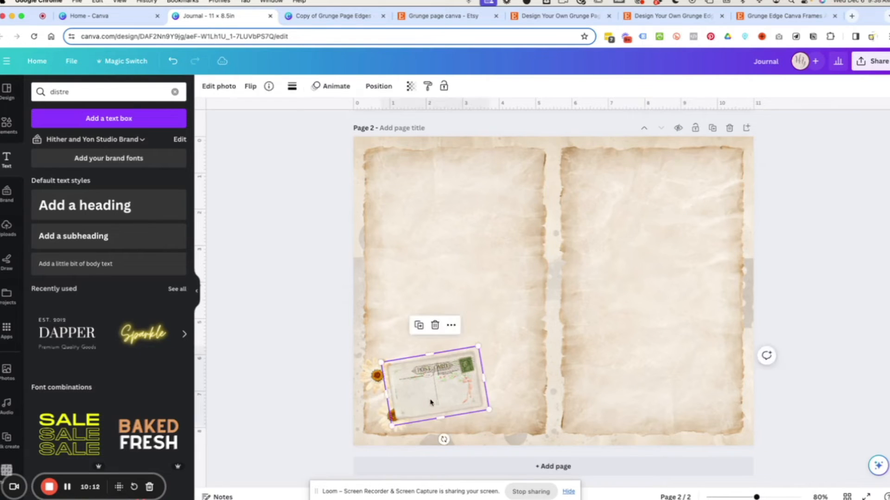
key("Delete")
left_click(380, 391)
key("Delete")
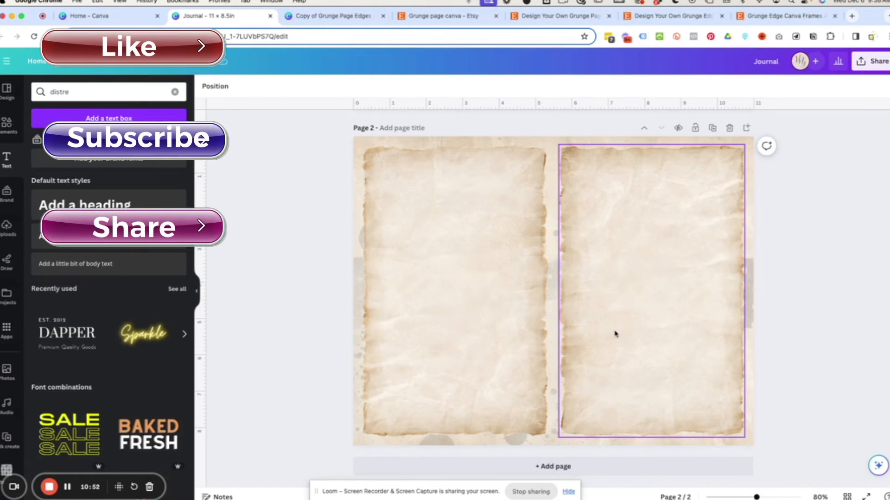
- Examine the frames in the Copy of Grunge Page Edges design and the Etsy listings for grunge Canva frames
left_click(496, 304)
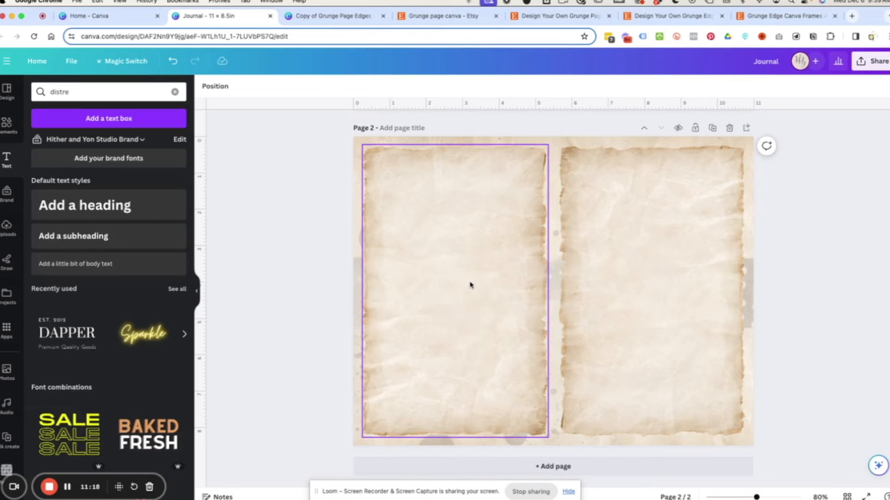
left_click(320, 18)
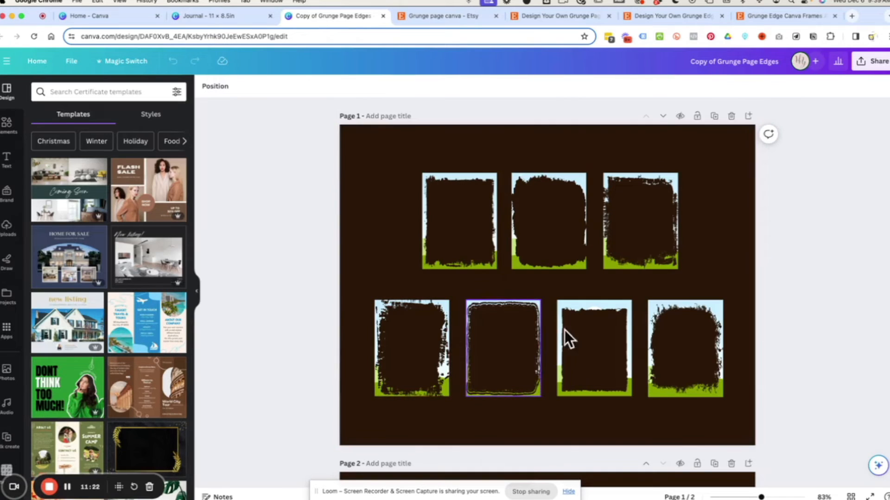
left_click(492, 266)
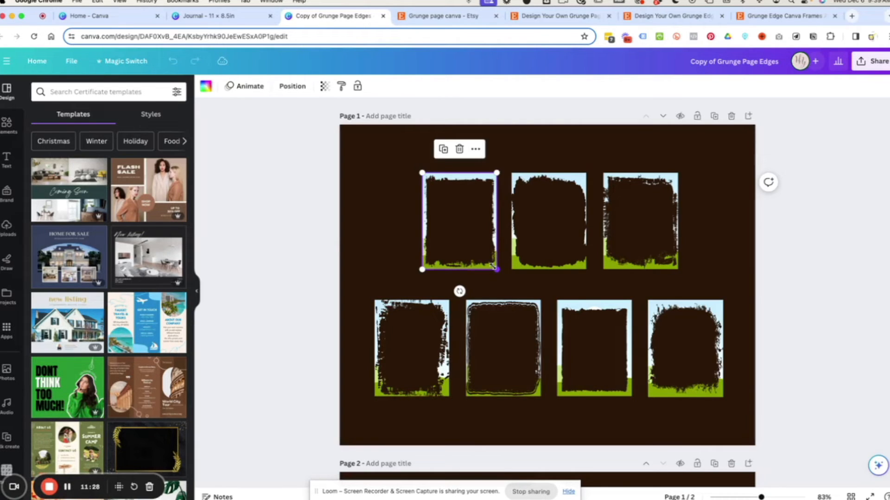
left_click(469, 17)
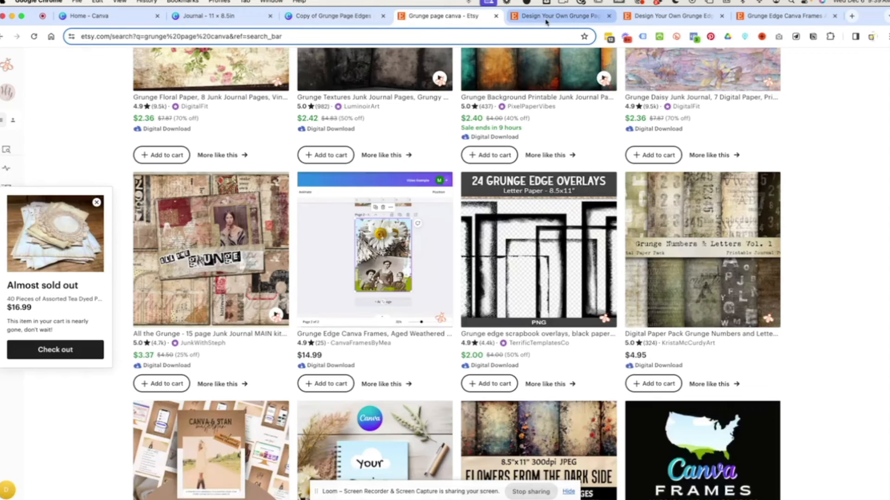
left_click(546, 20)
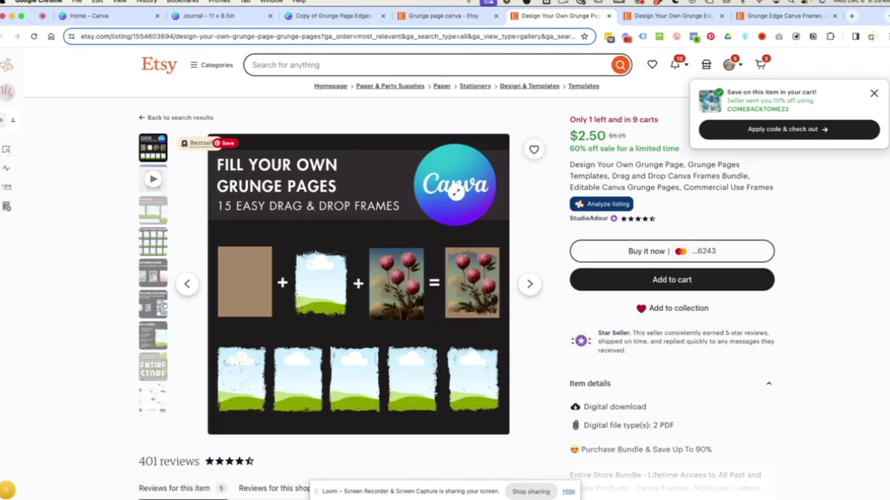
left_click(678, 18)
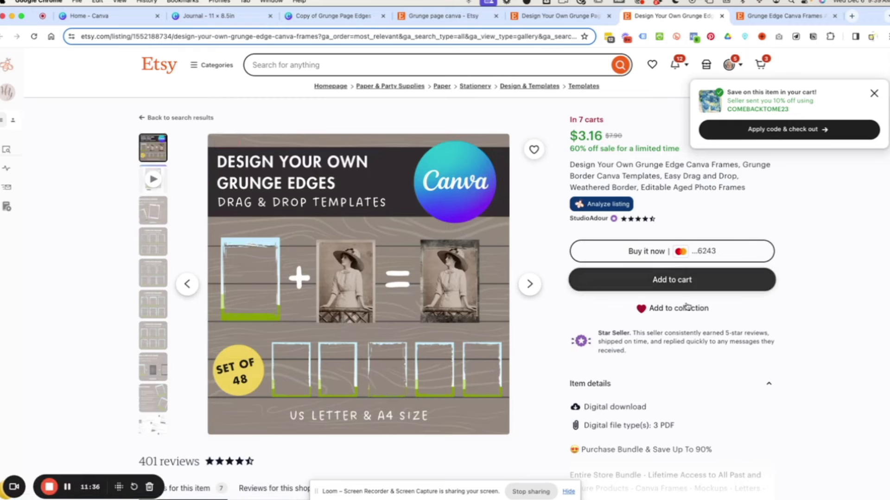
left_click(778, 16)
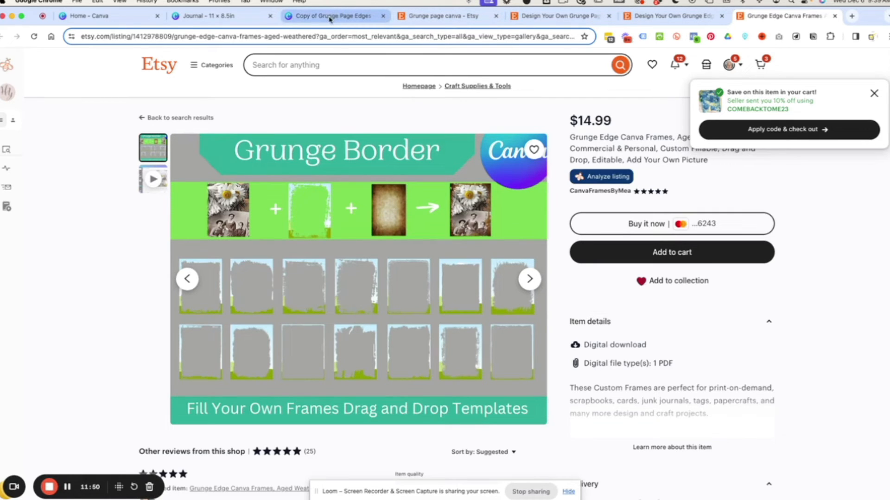
left_click(229, 18)
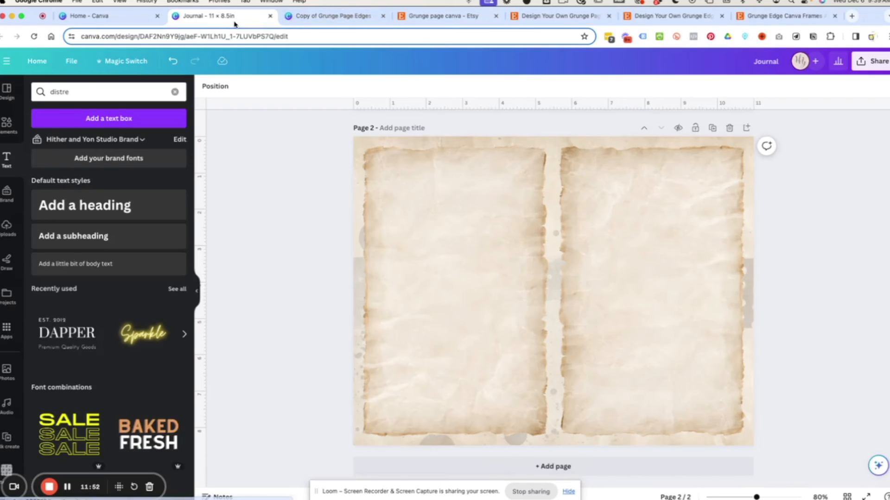
- Copy the upper row's middle frame from Copy of Grunge Page Edges, unlock the Journal's left paper on page 2, and paste the frame there
left_click(330, 18)
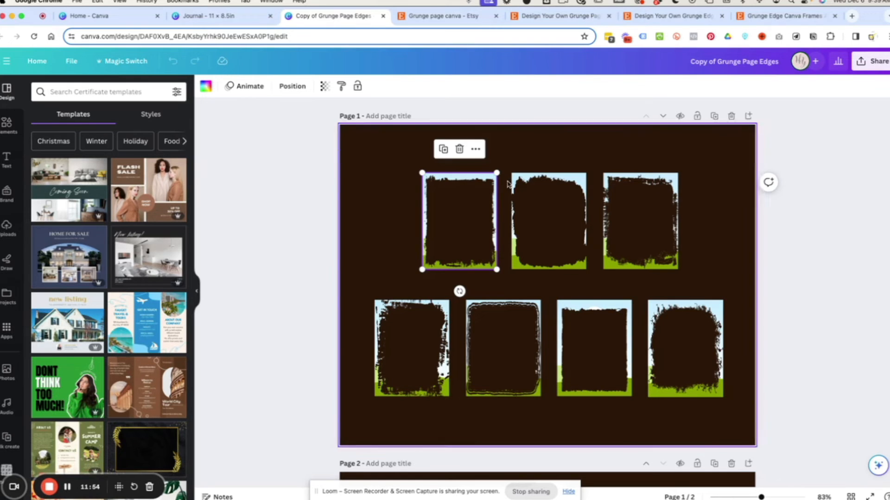
left_click(577, 183)
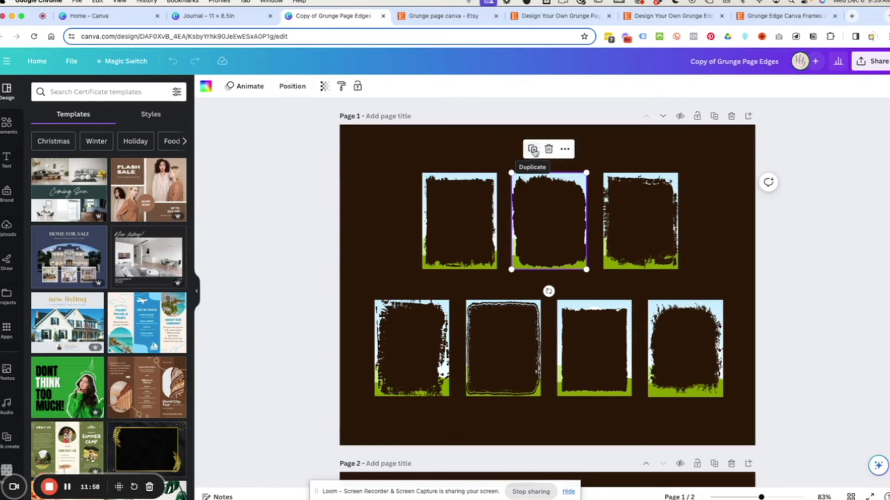
left_click(239, 19)
left_click(495, 329)
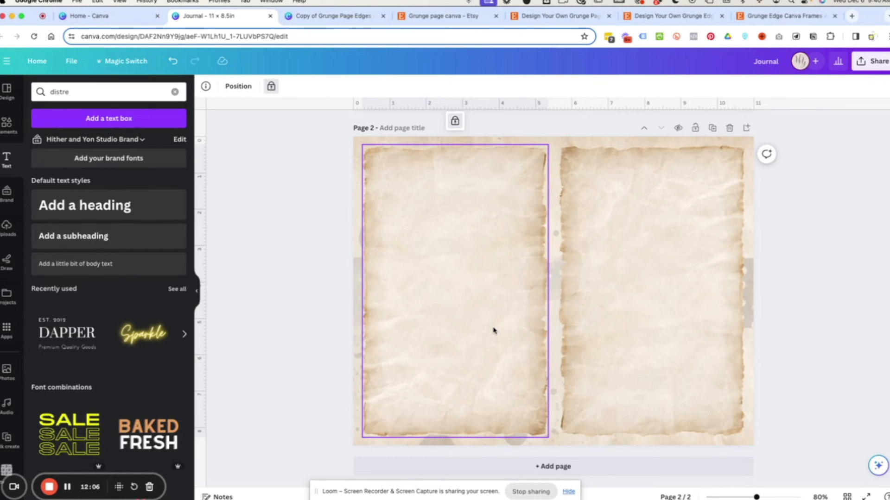
left_click(454, 121)
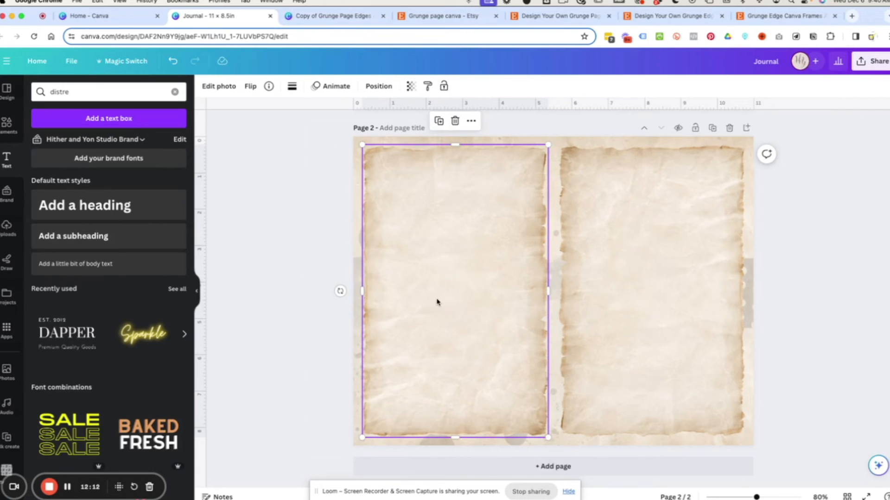
key("super+v")
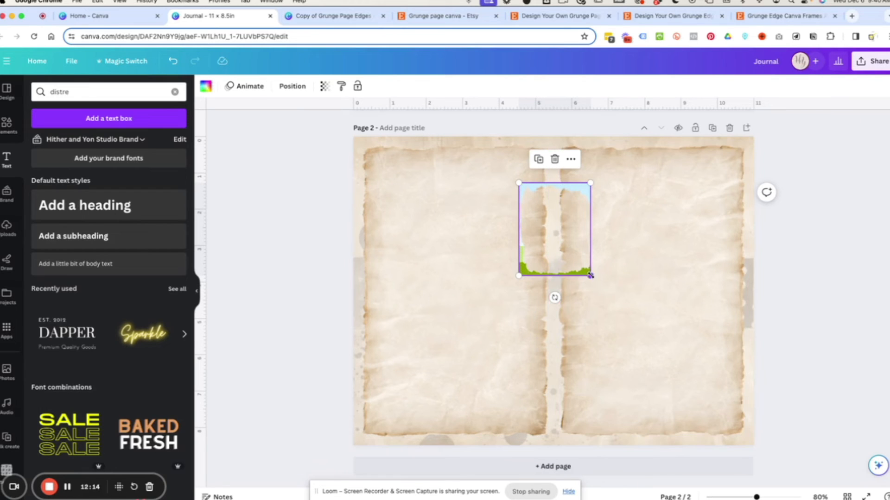
- Enlarge the pasted grunge frame and rotate it a quarter turn to landscape so that it spans both papers
left_click_drag(590, 276, 711, 435)
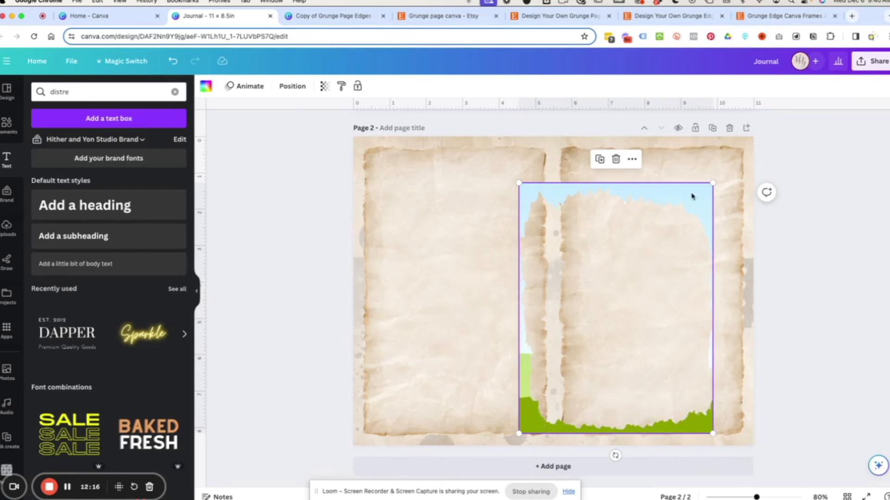
left_click_drag(694, 194, 726, 148)
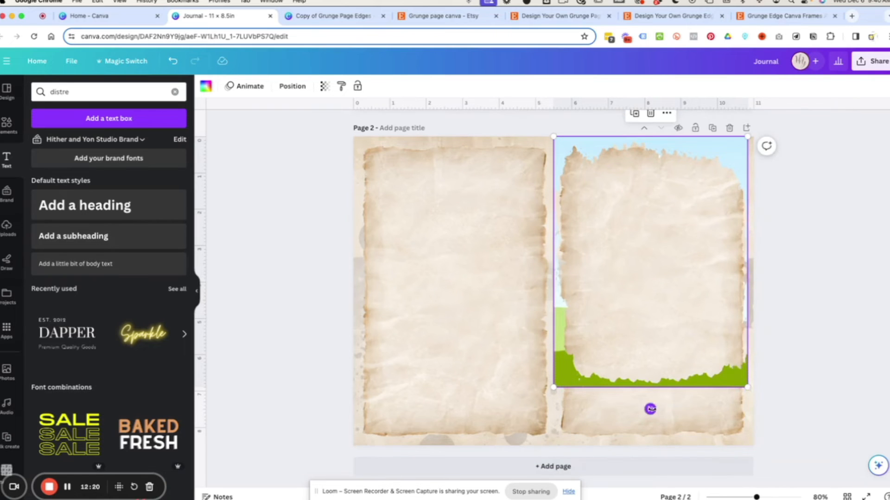
left_click_drag(650, 409, 446, 258)
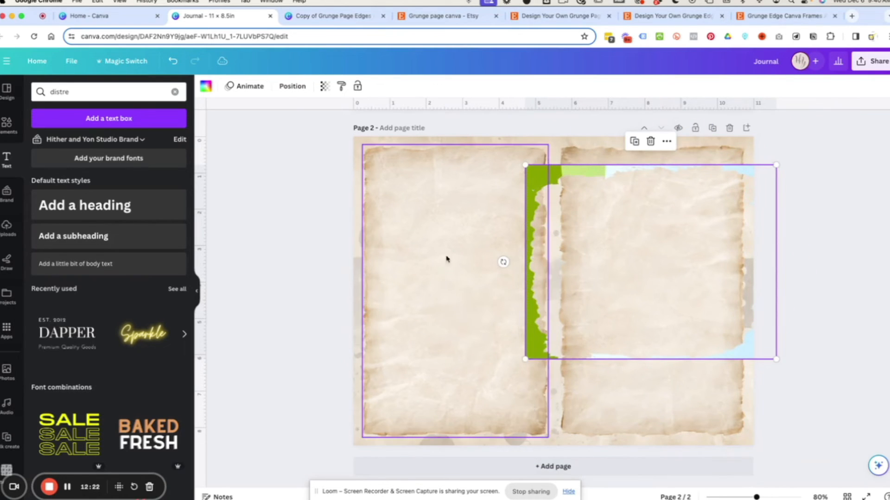
left_click_drag(524, 359, 375, 476)
- Delete the left and right grunge-edged papers from page 2
left_click(498, 164)
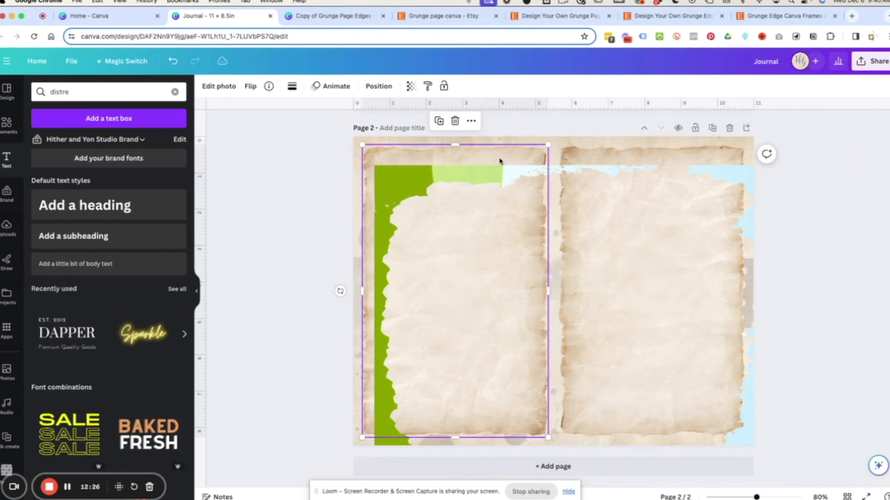
left_click(455, 120)
left_click(585, 150)
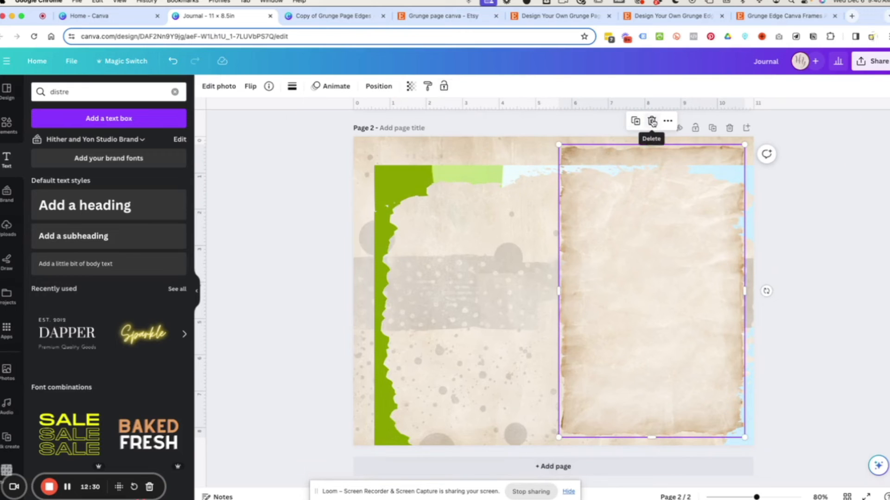
left_click(654, 122)
- Unlock and delete the translucent paper overlay that fades page 2's collage background
left_click(665, 152)
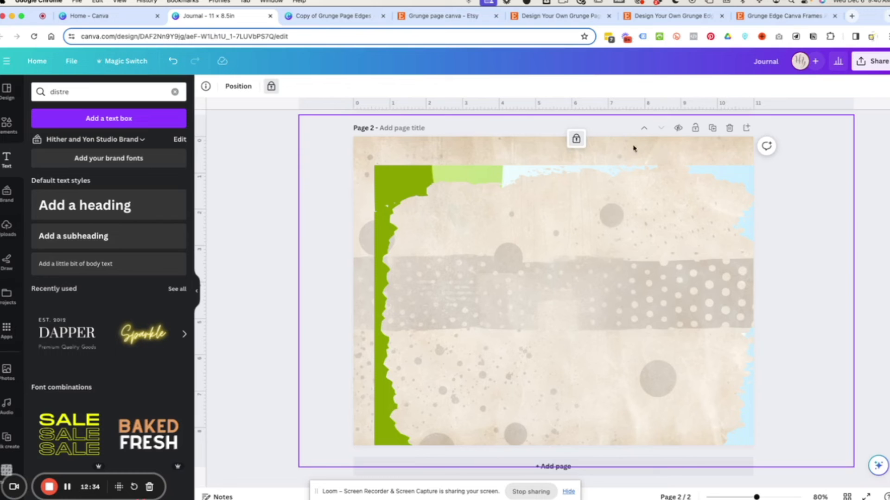
left_click(576, 138)
left_click(576, 139)
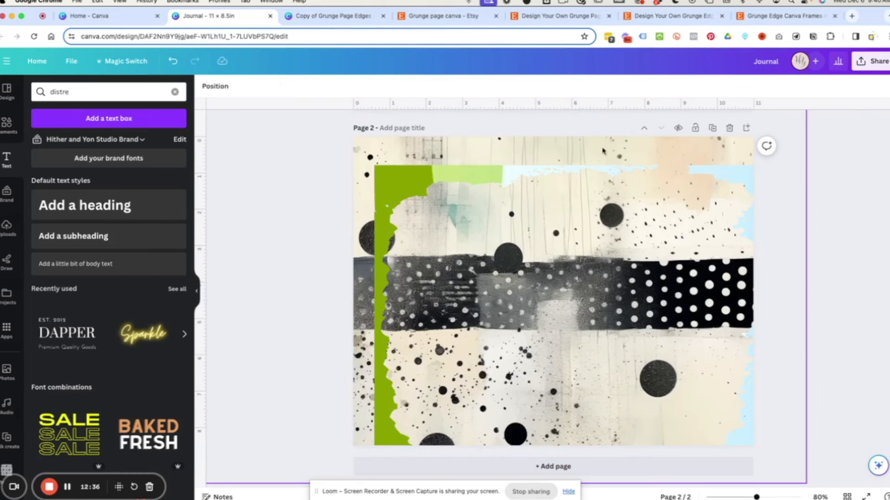
- Align the grunge frame with the page edges and fill it with the plain brown vintage paper photo
left_click_drag(468, 174, 447, 145)
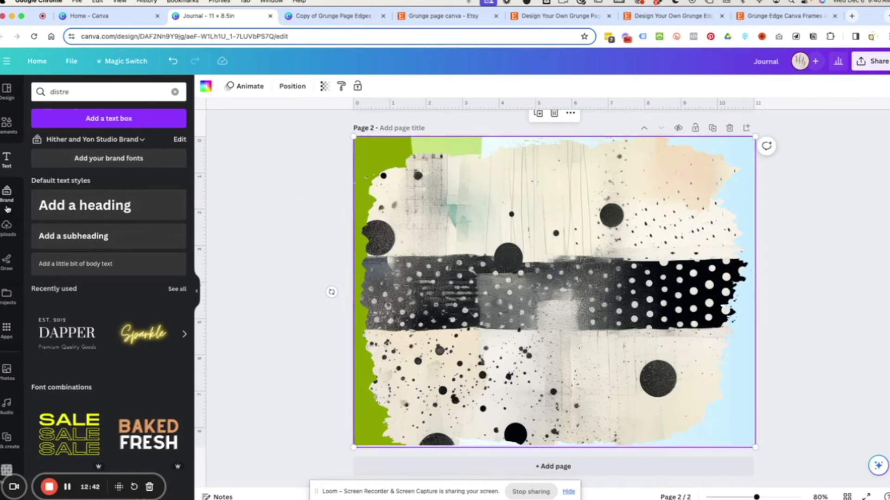
left_click(6, 123)
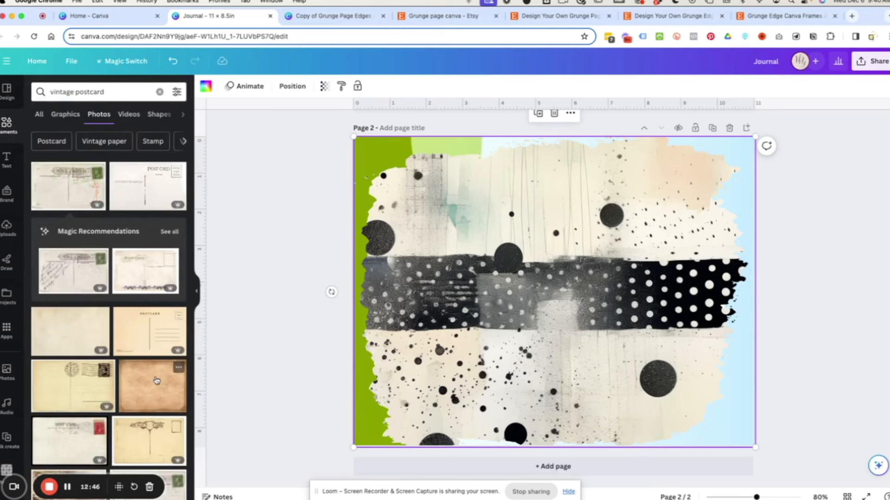
left_click_drag(157, 381, 374, 153)
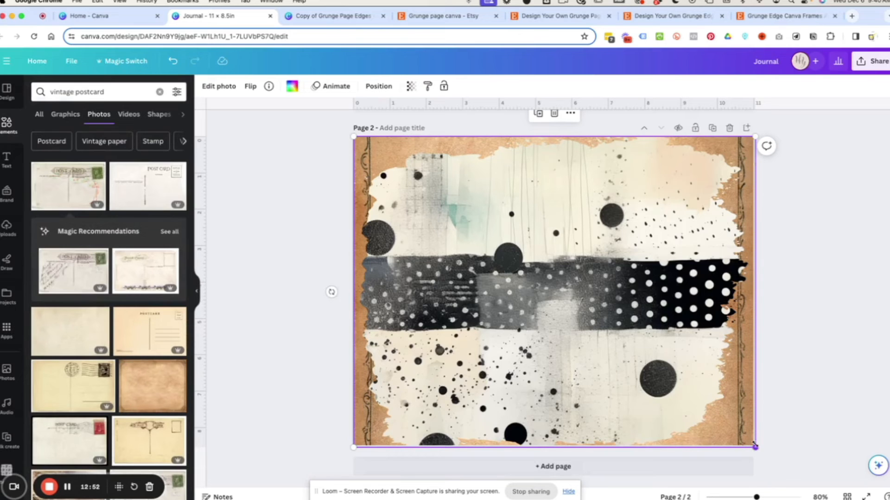
left_click_drag(754, 446, 752, 445)
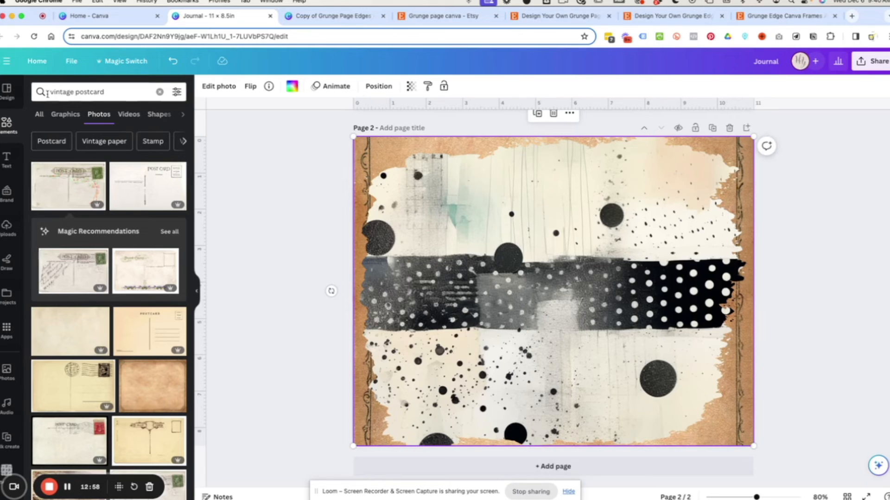
- Change the photo search from vintage postcard to "vintage paper"
left_click(118, 91)
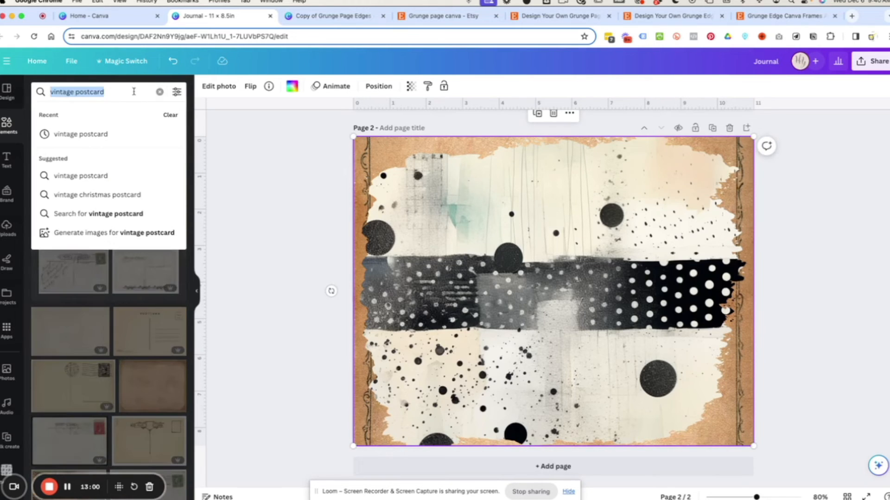
key("BackSpace")
key("BackSpace")
key("BackSpace")
key("BackSpace")
key("BackSpace")
key("BackSpace")
key("BackSpace")
key("BackSpace")
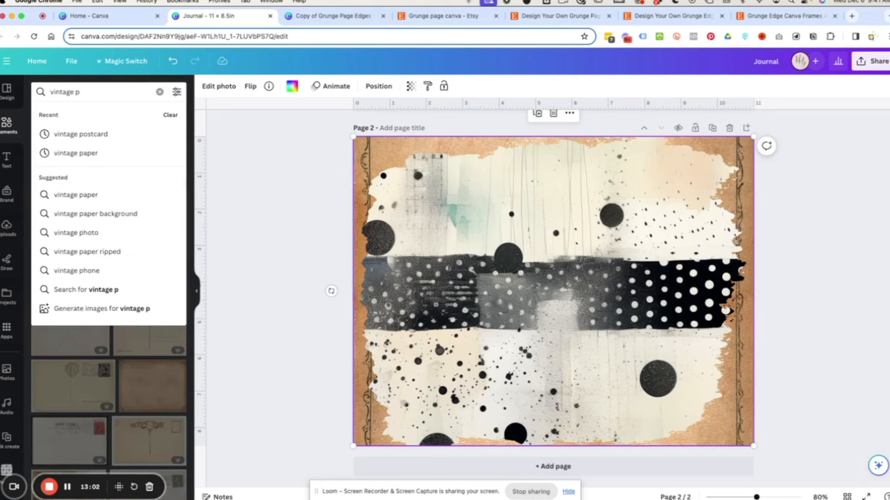
type("paper")
key("Return")
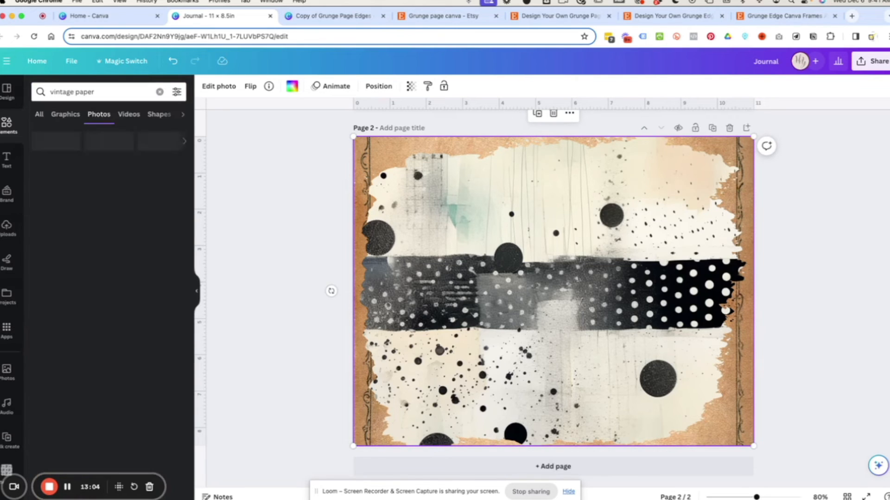
- Try the first pale vintage paper photo in the grunge frame and replace it with the plain light-brown paper
left_click_drag(75, 194, 372, 153)
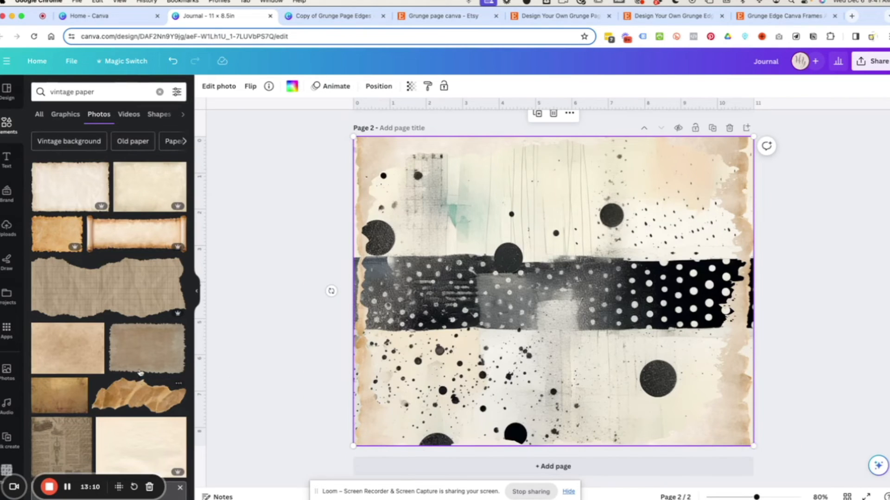
scroll(141, 368, "down", 1)
scroll(141, 369, "down", 2)
left_click_drag(71, 294, 381, 155)
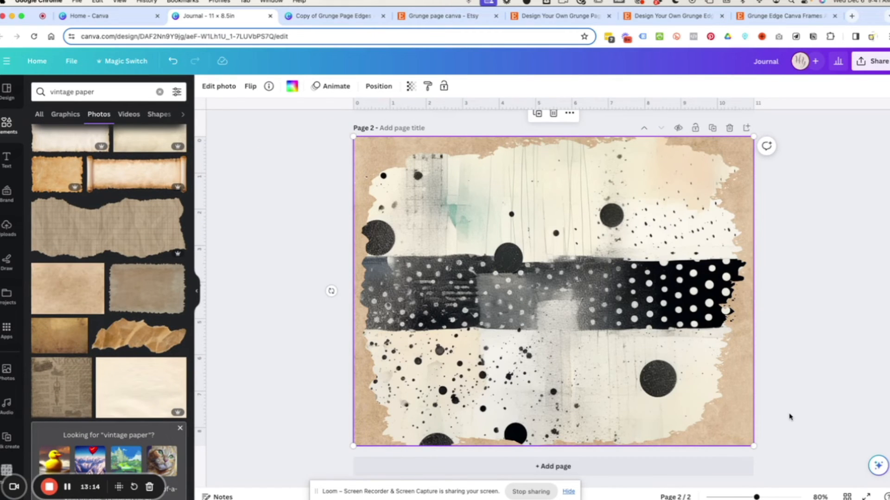
- Set the transparency of the paper-filled grunge frame to 59
left_click(411, 87)
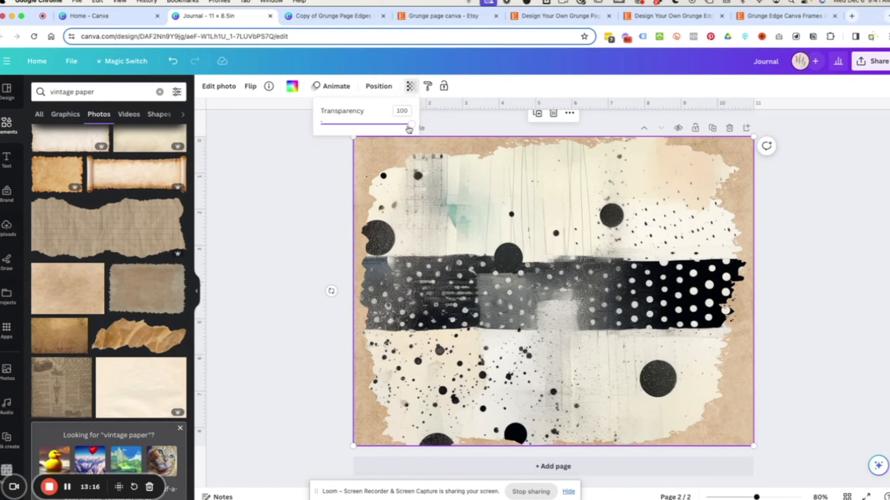
left_click_drag(412, 126, 374, 127)
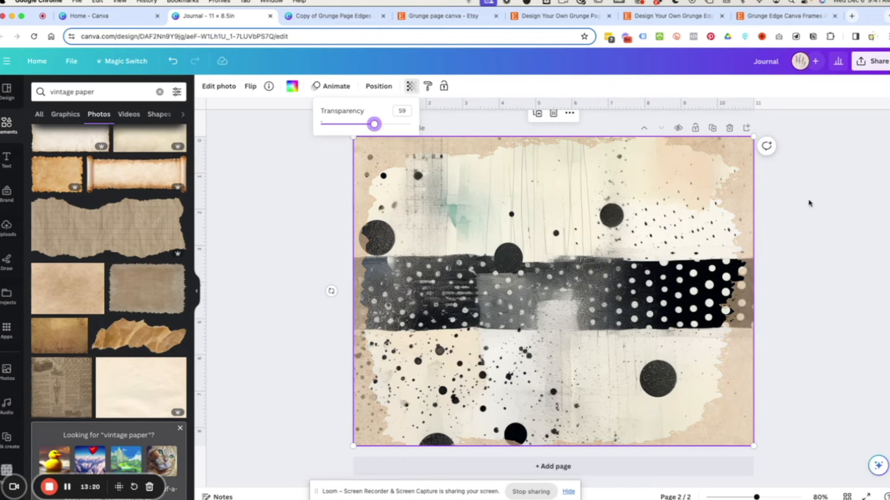
left_click(846, 208)
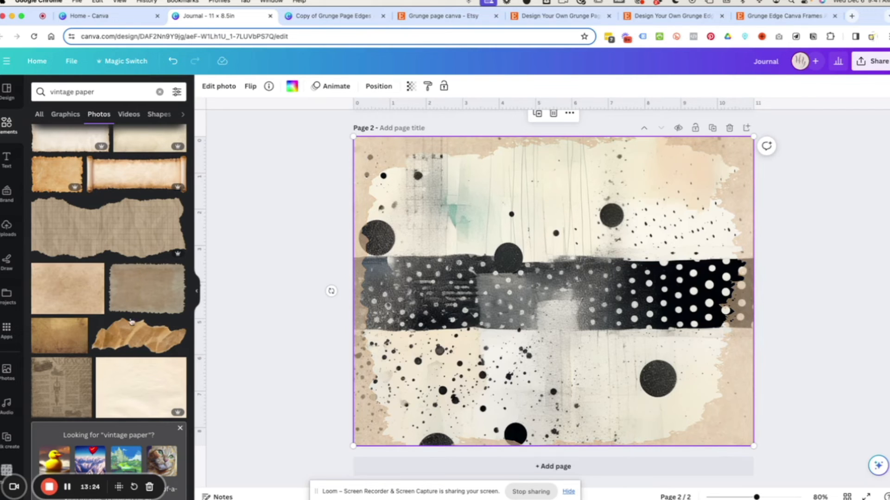
- Fill the grunge frame with the dark, stained brown paper photo and restore its transparency to 100
left_click_drag(62, 343, 384, 171)
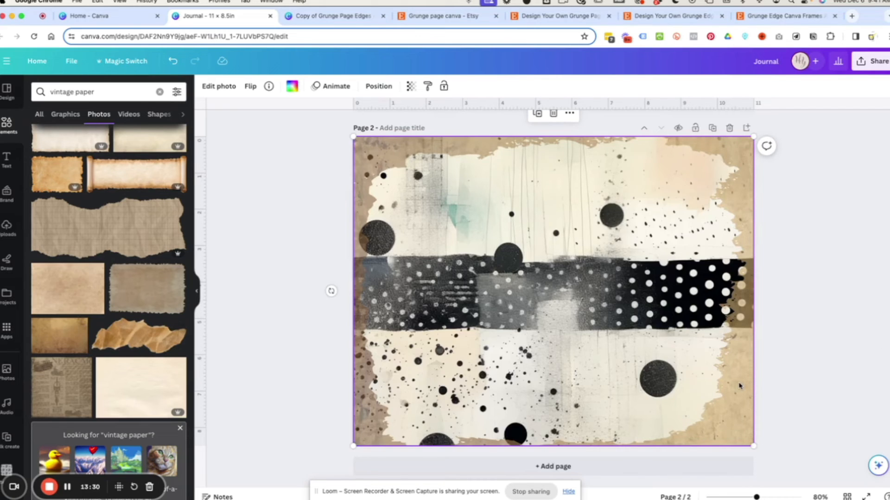
left_click(410, 87)
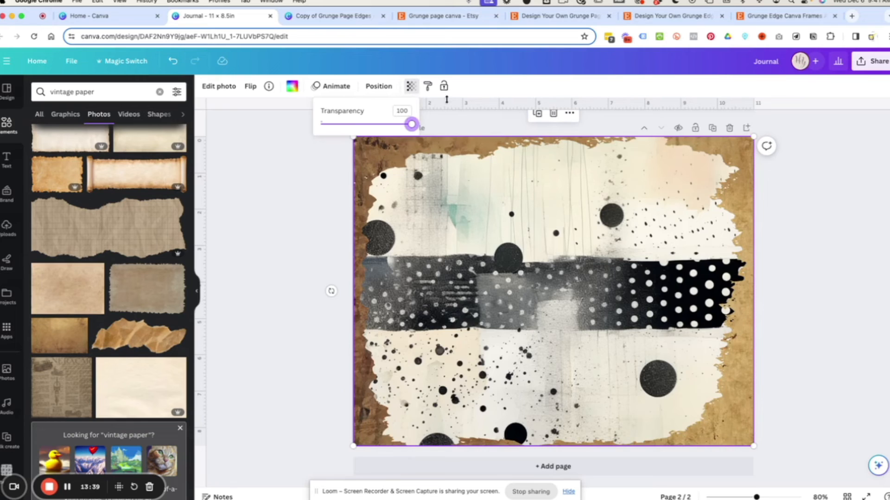
- In the Copy of Grunge Page Edges design, copy the first grunge frame in the lower row of page 1
left_click(306, 16)
left_click(440, 370)
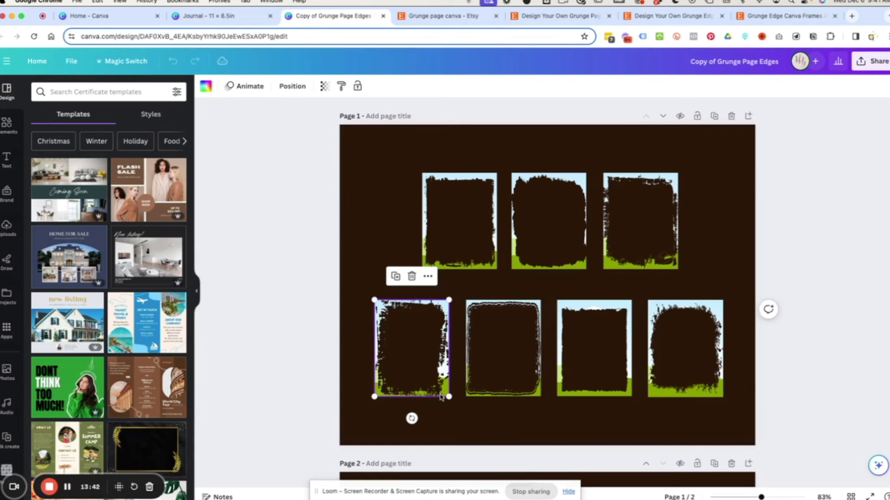
left_click(395, 275)
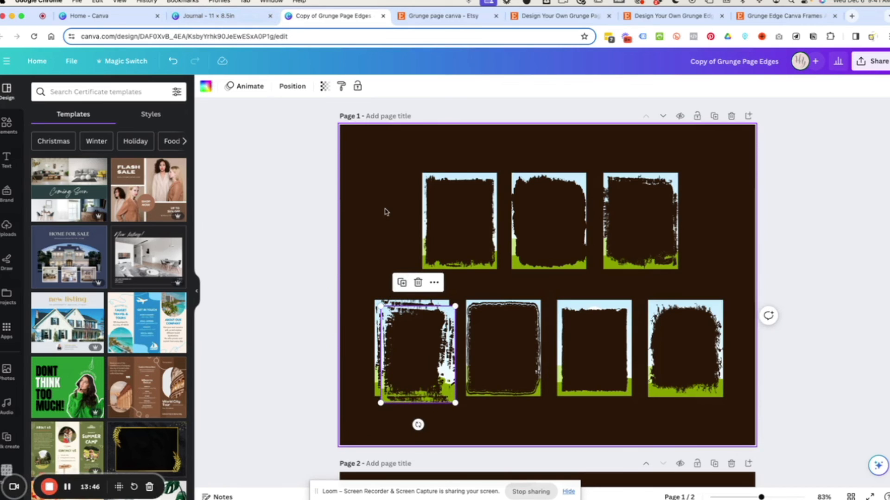
key("Delete")
left_click(441, 311)
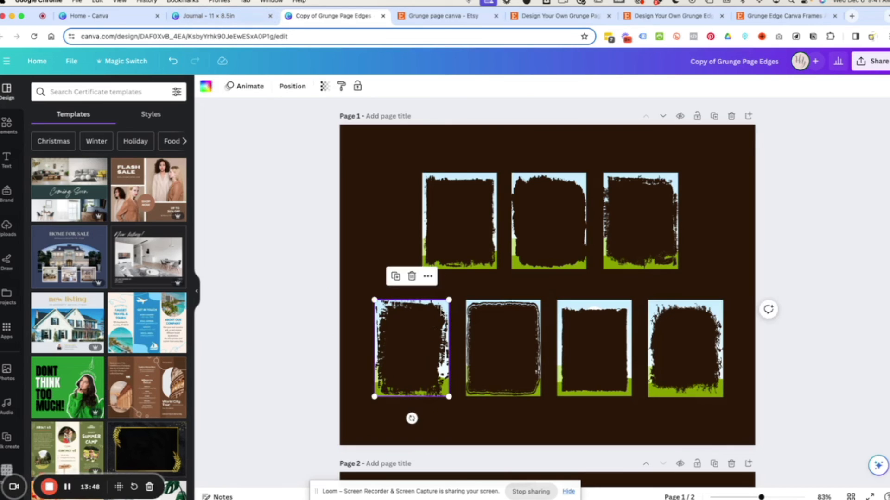
- Paste the copied grunge frame onto page 2 of the Journal design and delete the old frame filled with brown paper
left_click(218, 16)
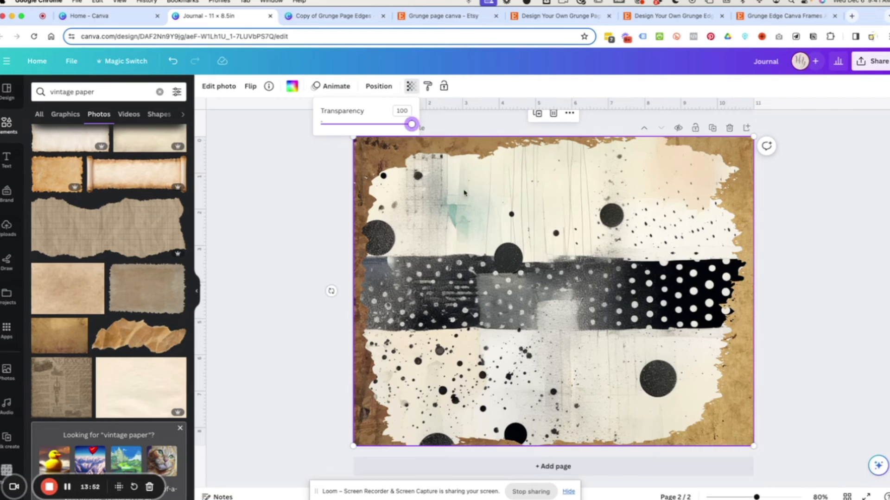
left_click(496, 198)
key("super+v")
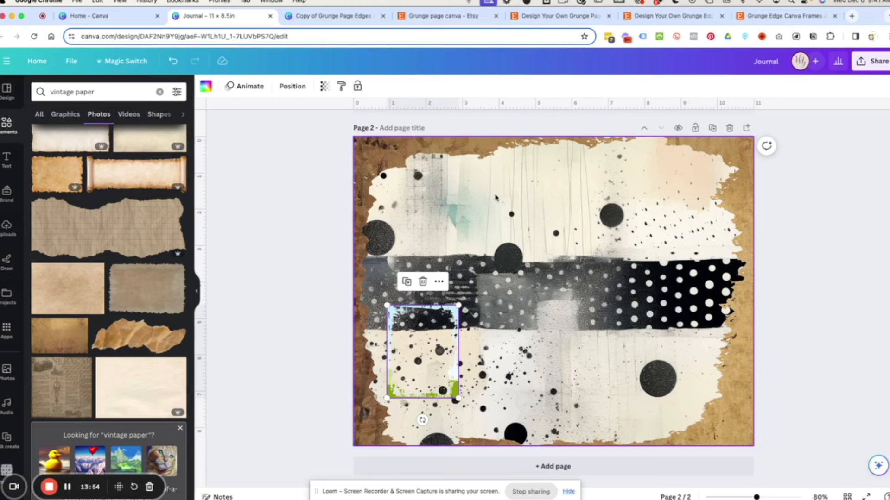
left_click(745, 173)
key("BackSpace")
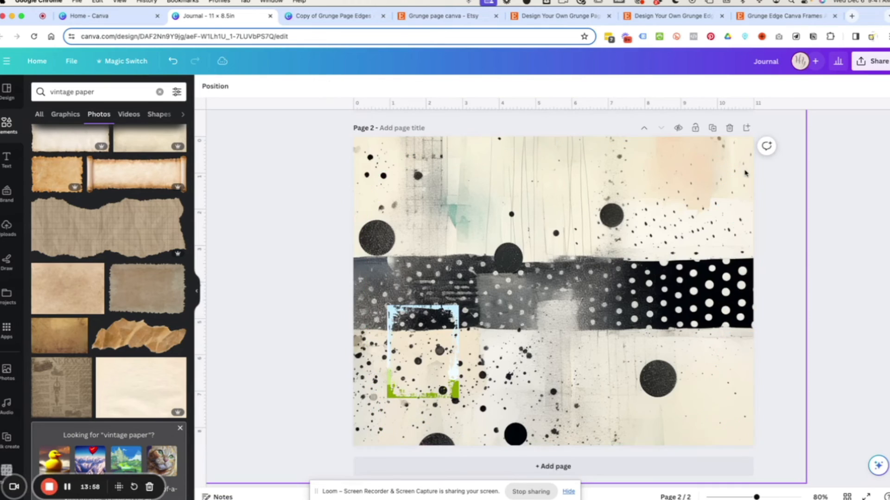
- Enlarge the pasted grunge frame, rotated a quarter turn to landscape, until it fits the edges of page 2
left_click(425, 337)
left_click(458, 313)
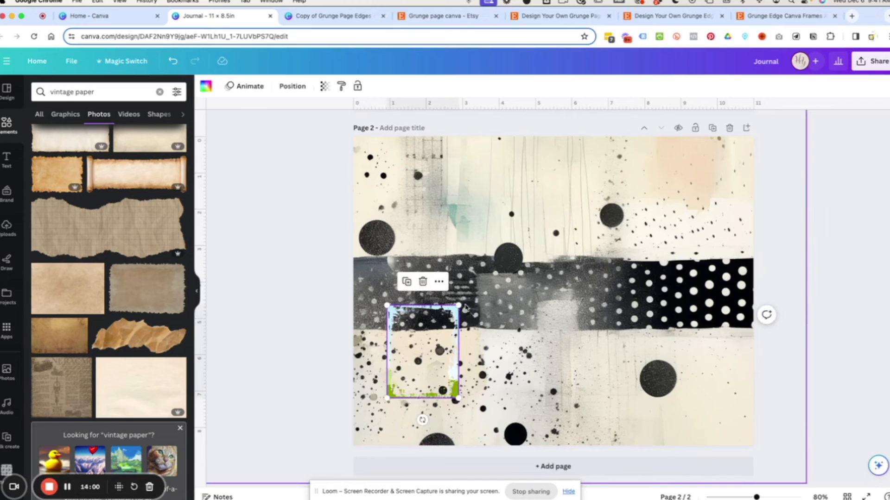
left_click_drag(459, 306, 792, 77)
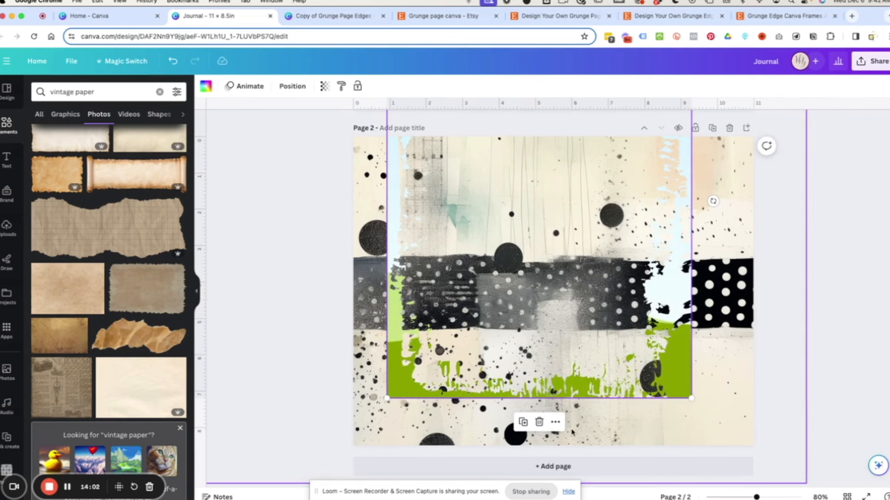
left_click_drag(685, 372, 562, 466)
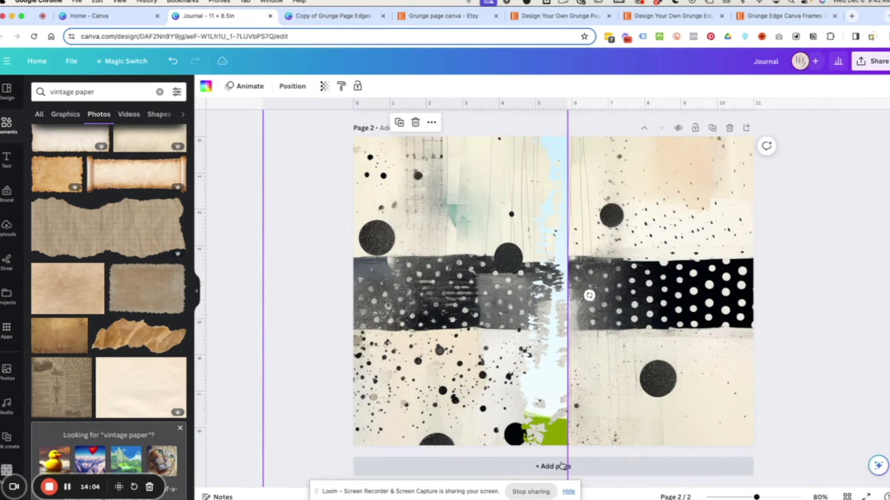
left_click_drag(590, 296, 419, 445)
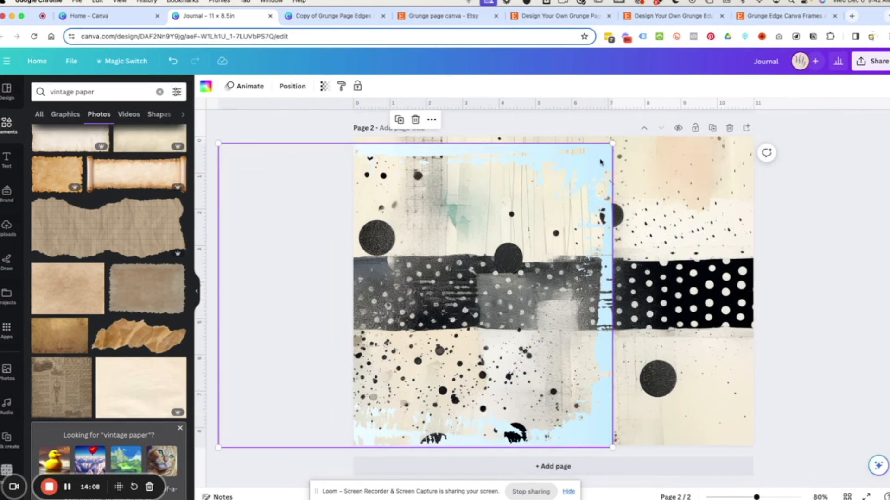
left_click_drag(599, 161, 741, 156)
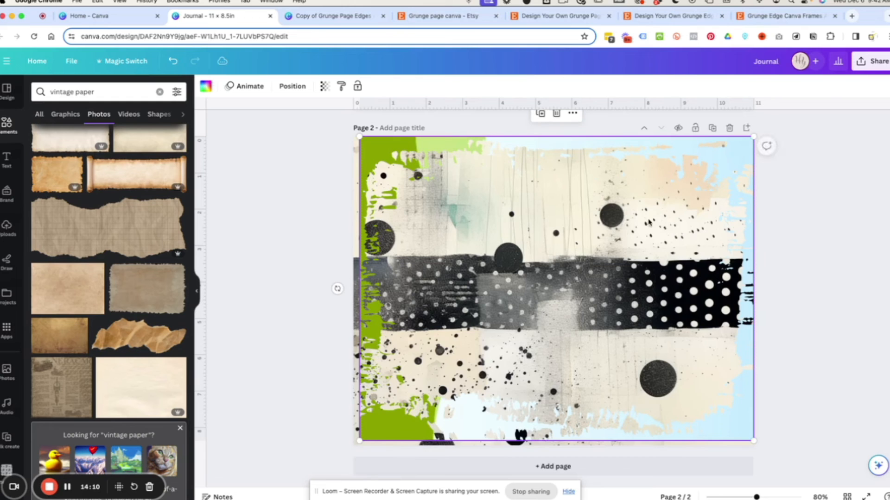
left_click_drag(360, 441, 354, 446)
- Try the stained brown paper in the new grunge frame and replace it with the vintage newspaper photo
left_click_drag(57, 337, 377, 148)
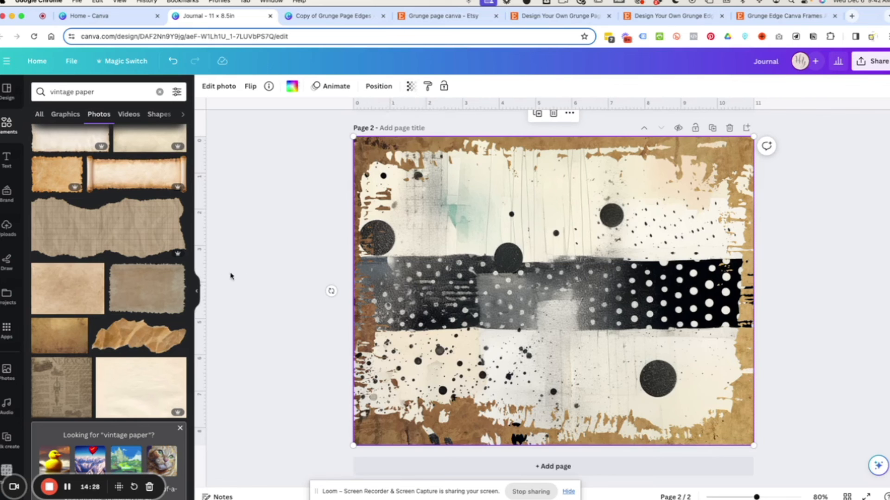
left_click_drag(82, 366, 372, 149)
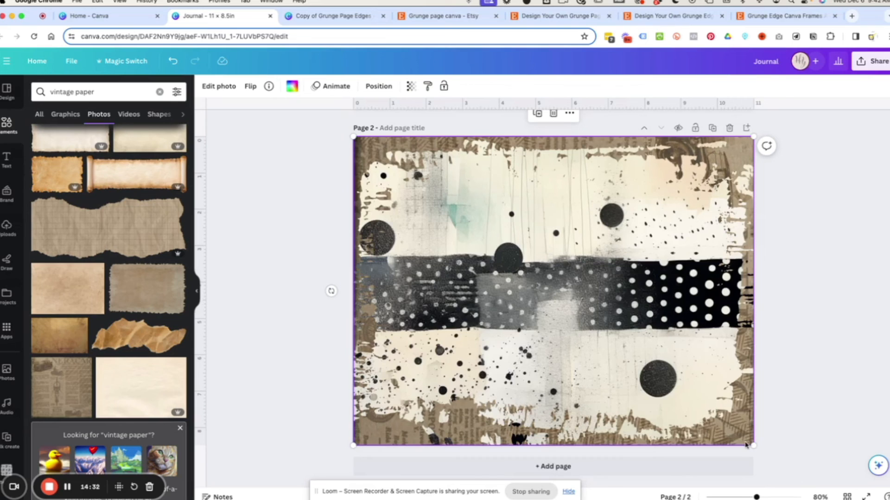